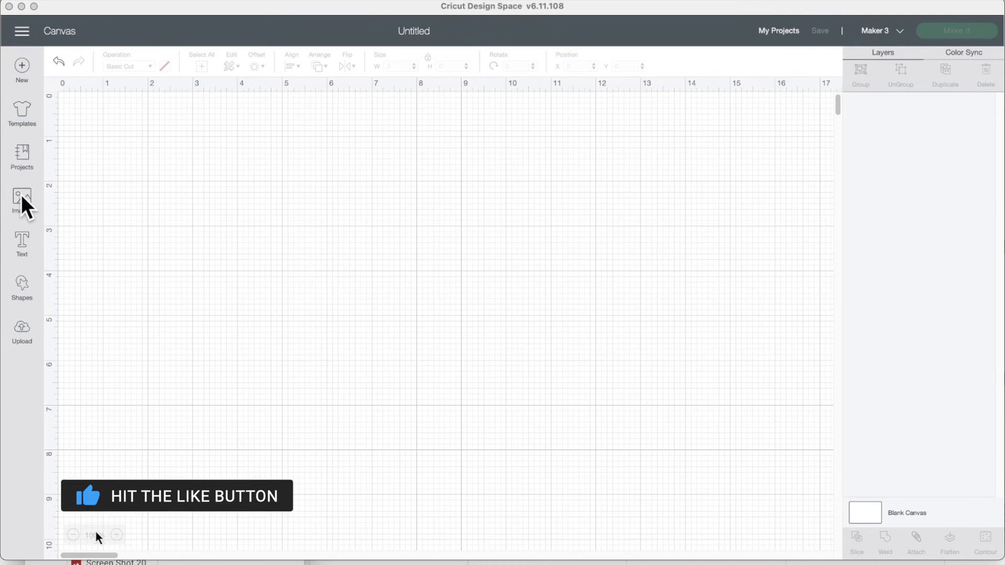
# Open the Images library on the Image Sets category.
pyautogui.click(23, 199)
pyautogui.click(23, 204)
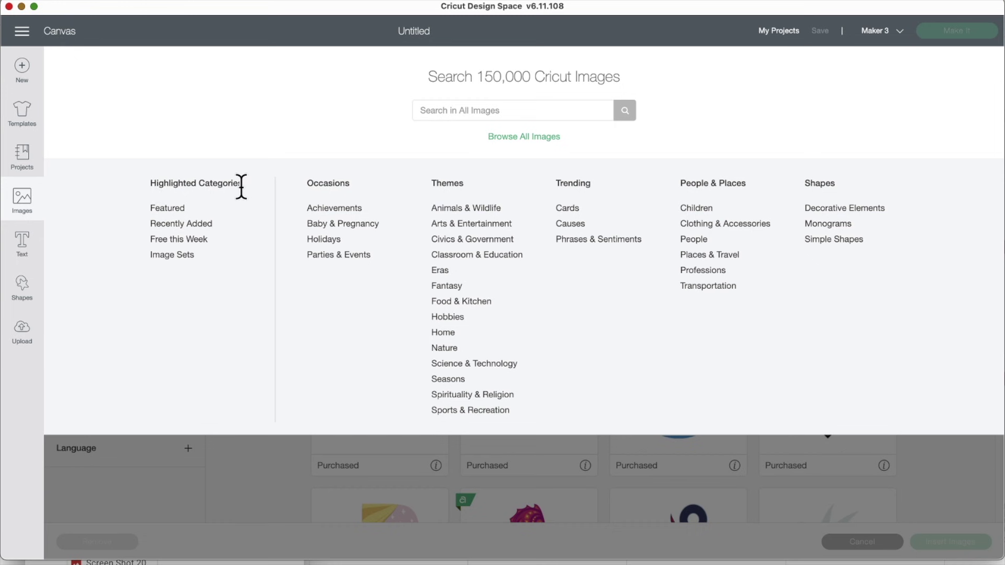
pyautogui.click(169, 256)
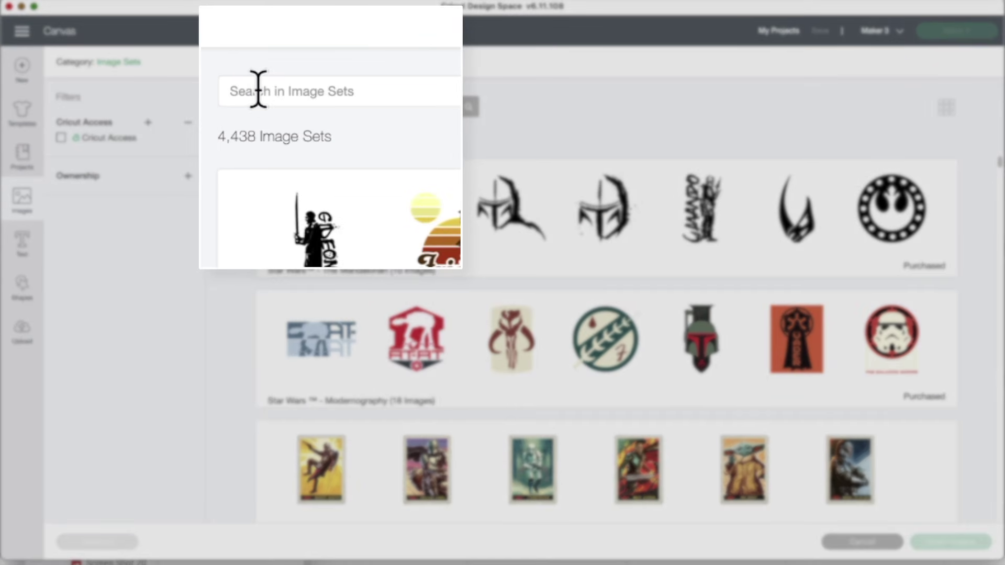
# Search the image sets for 'Warner'.
pyautogui.click(282, 105)
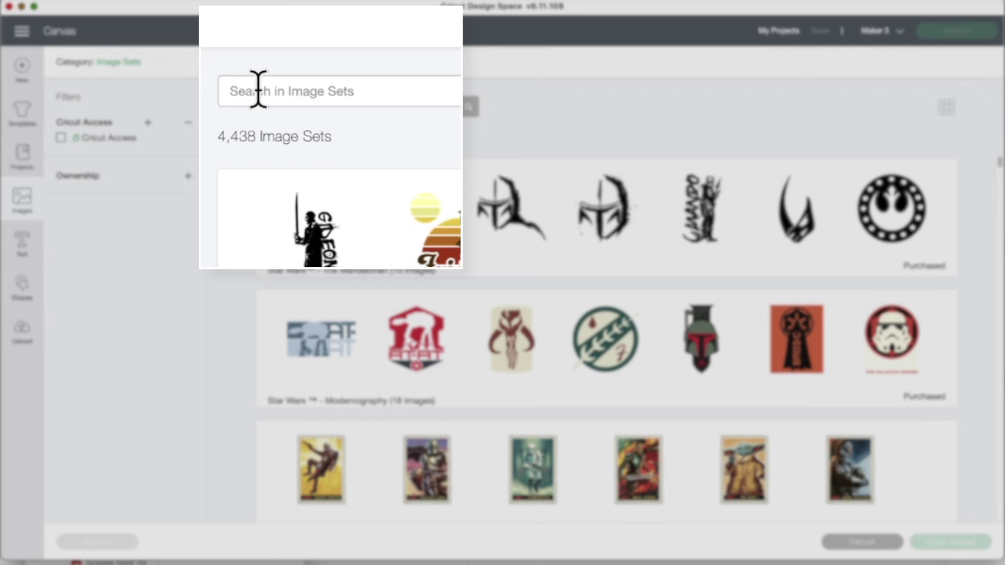
pyautogui.write('Warner')
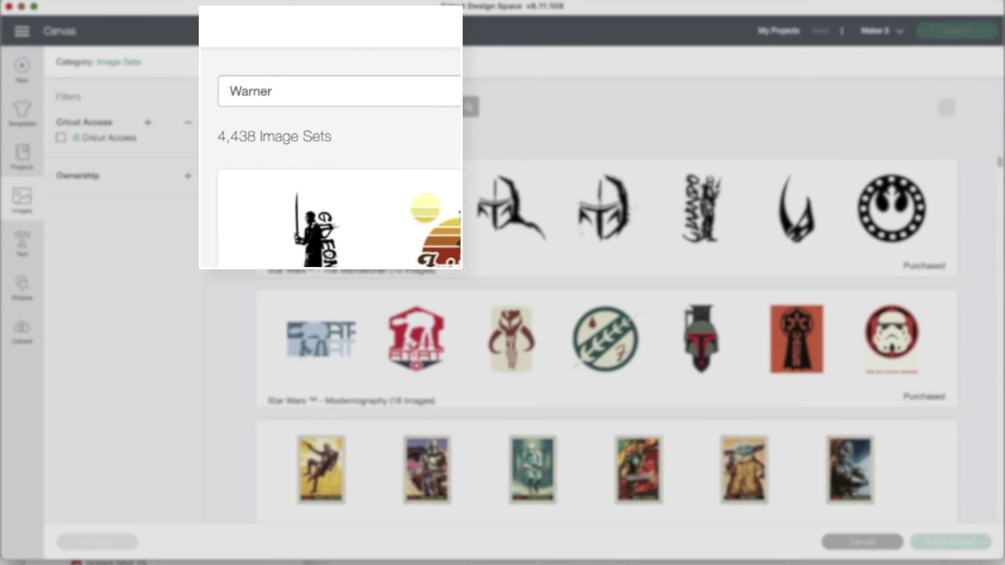
pyautogui.press('Return')
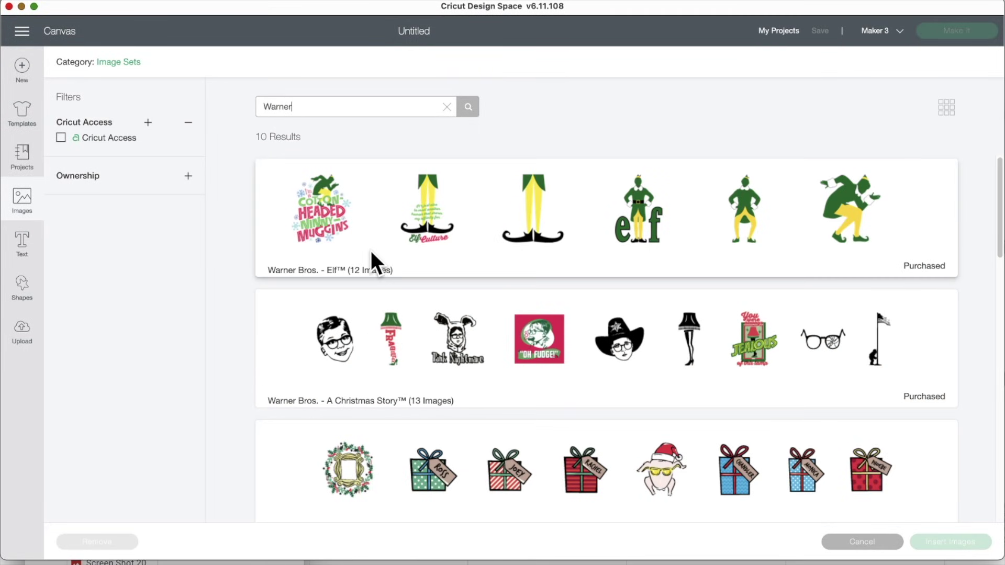
pyautogui.scroll(-5, 371, 251)
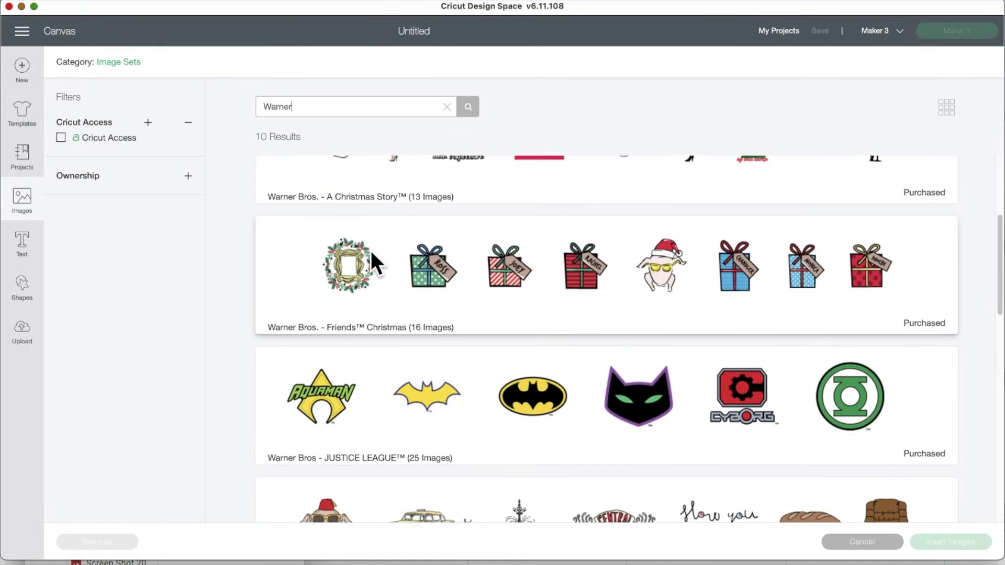
pyautogui.scroll(-6, 371, 251)
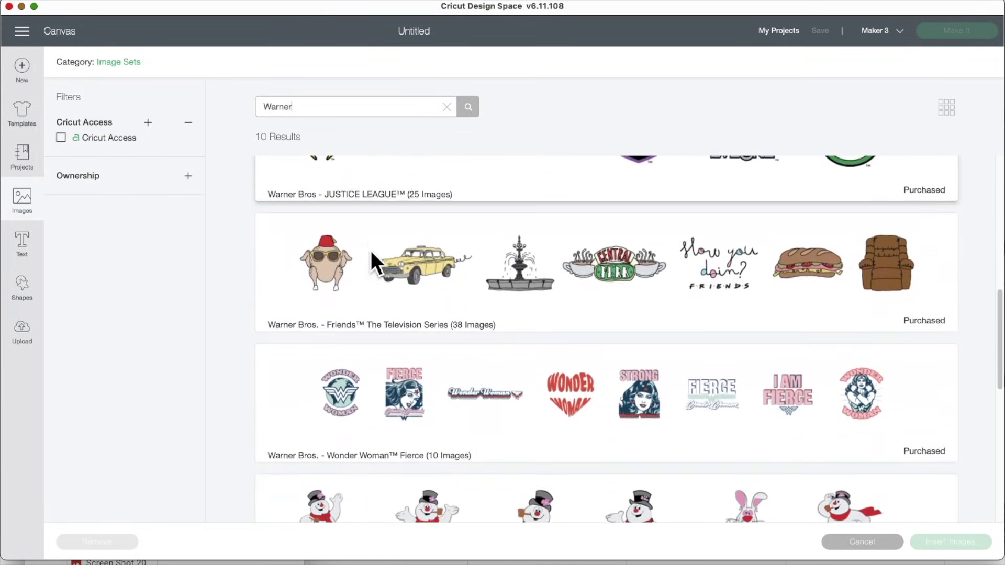
pyautogui.scroll(-2, 371, 251)
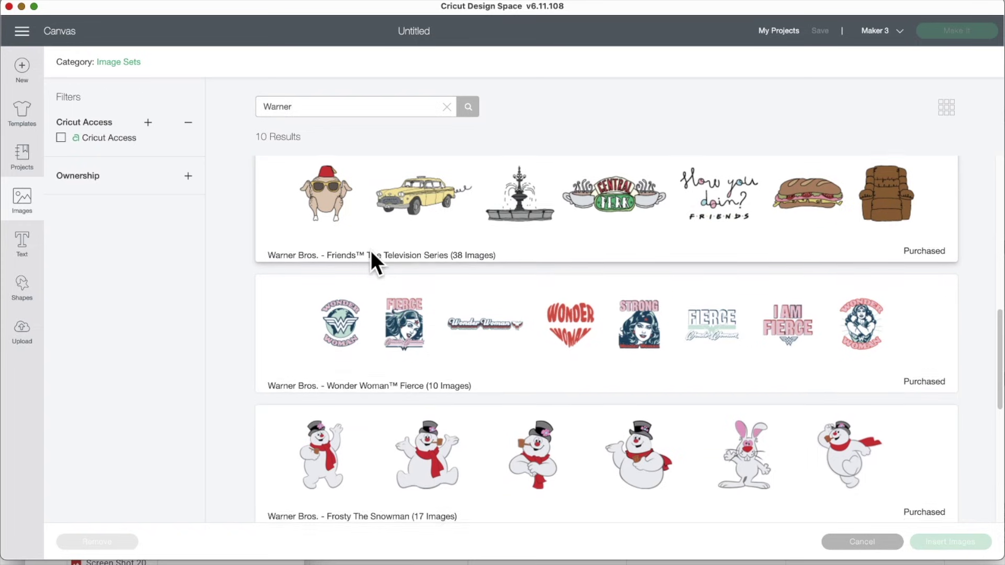
pyautogui.scroll(-3, 371, 250)
pyautogui.scroll(-4, 371, 251)
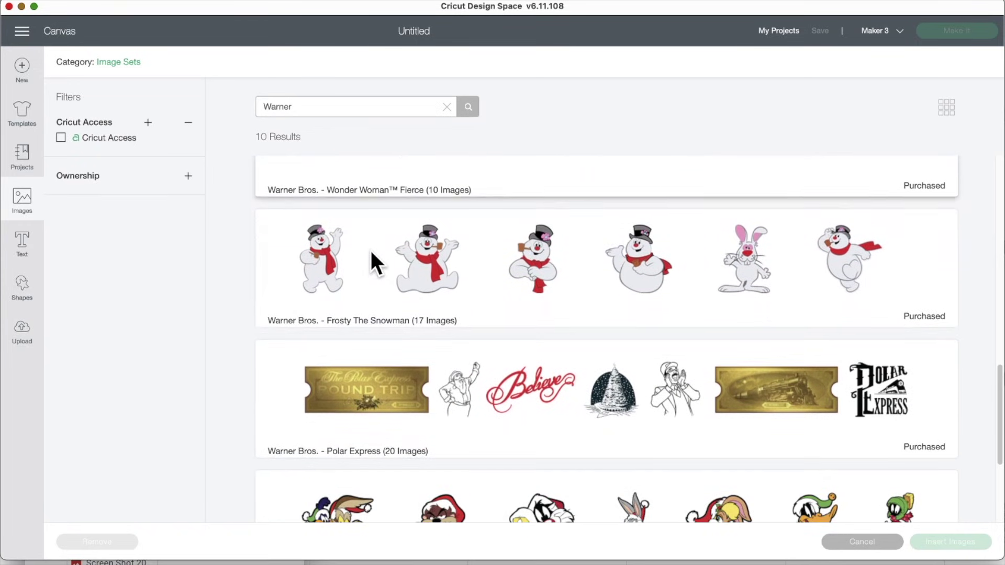
pyautogui.scroll(-2, 370, 251)
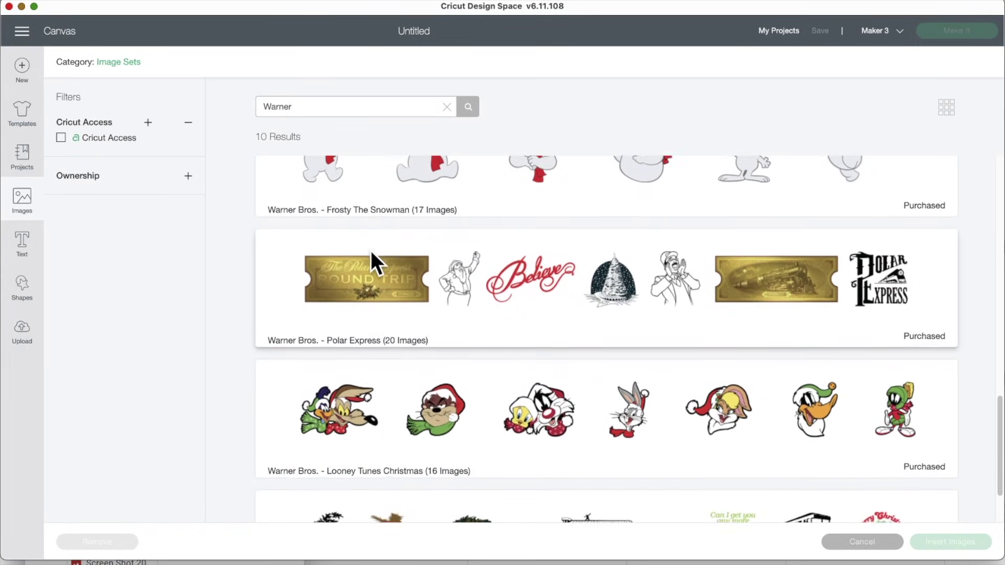
pyautogui.scroll(-1, 370, 250)
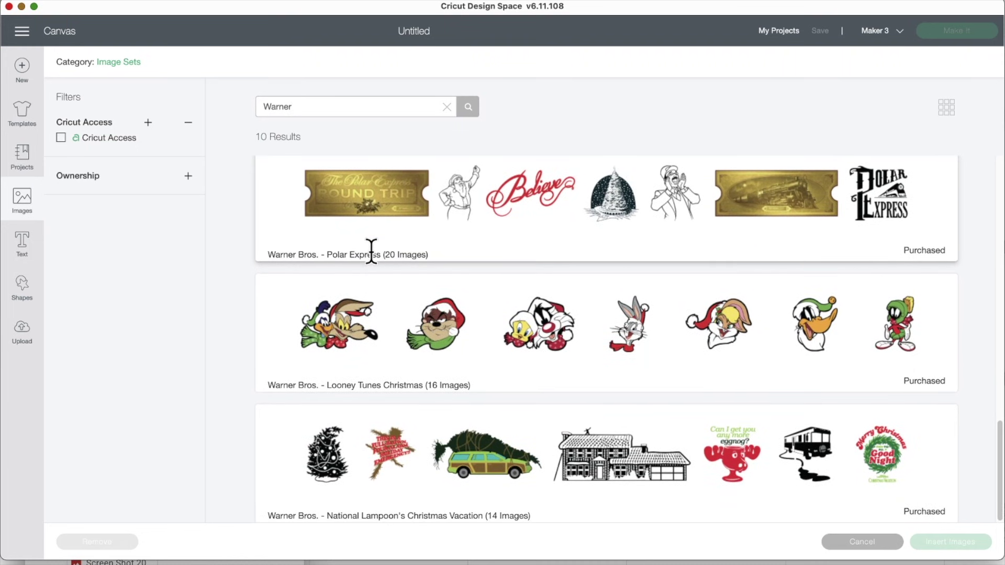
pyautogui.scroll(3, 371, 251)
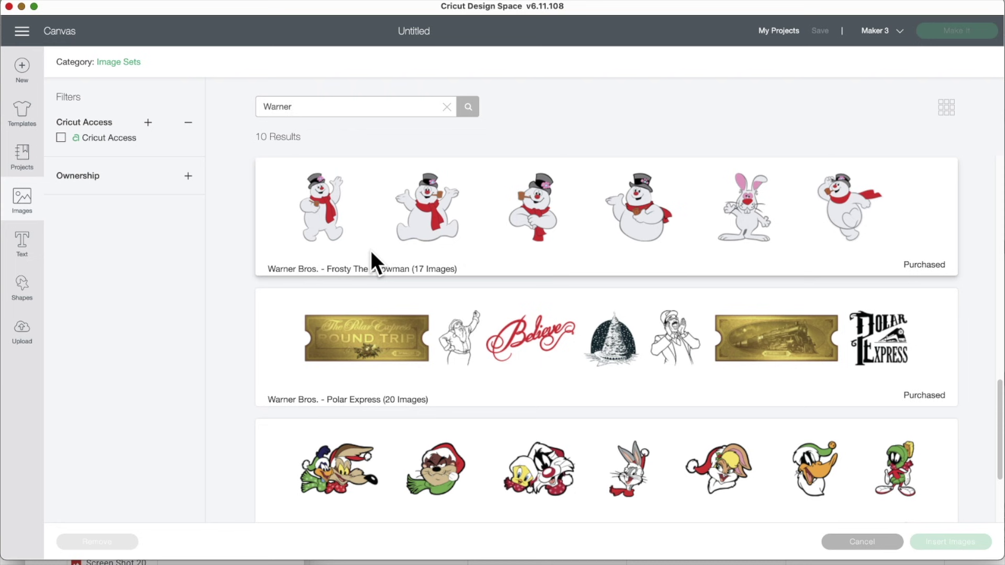
pyautogui.scroll(-5, 370, 250)
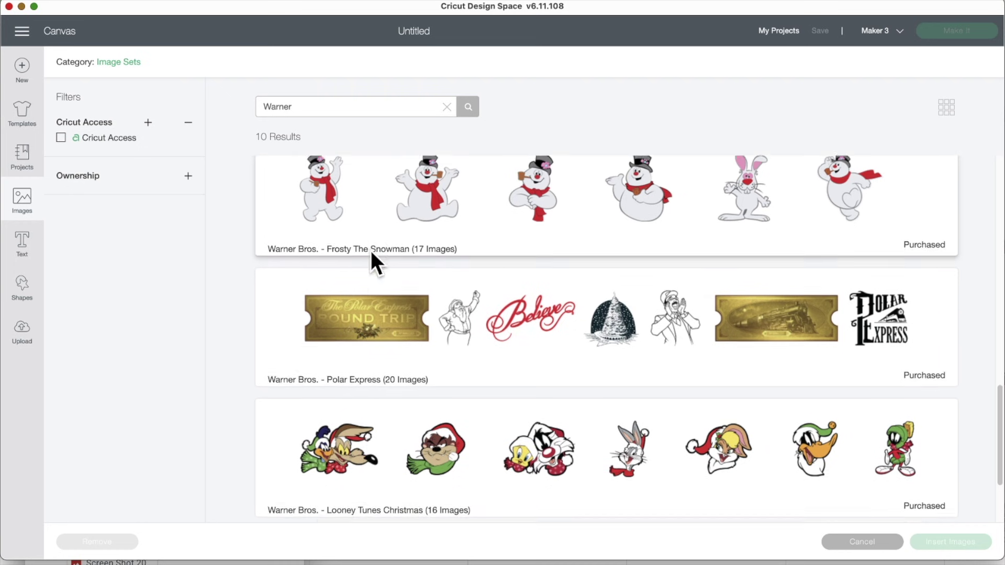
pyautogui.scroll(5, 371, 250)
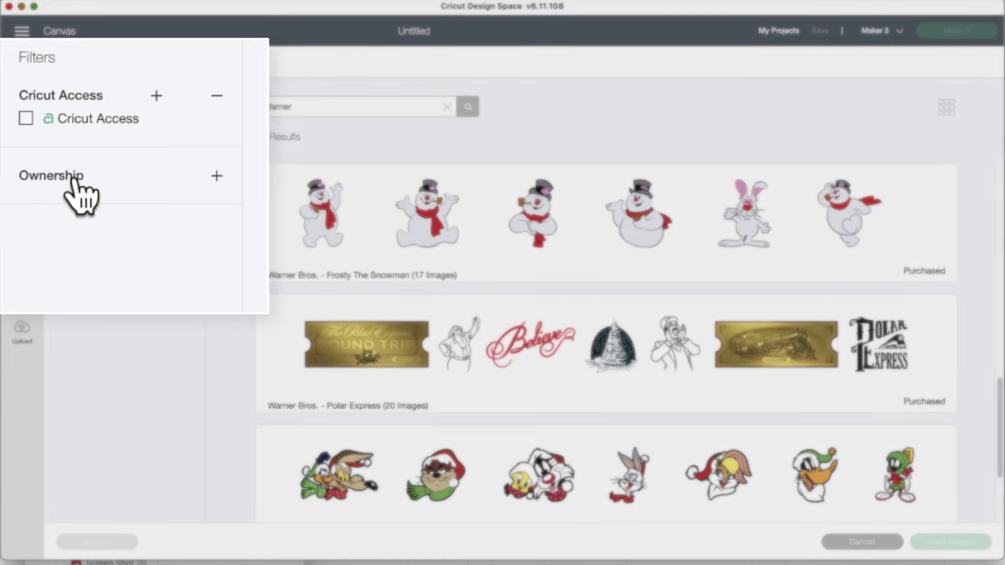
# Filter the Warner results to Purchased ownership only and scroll through them.
pyautogui.click(191, 177)
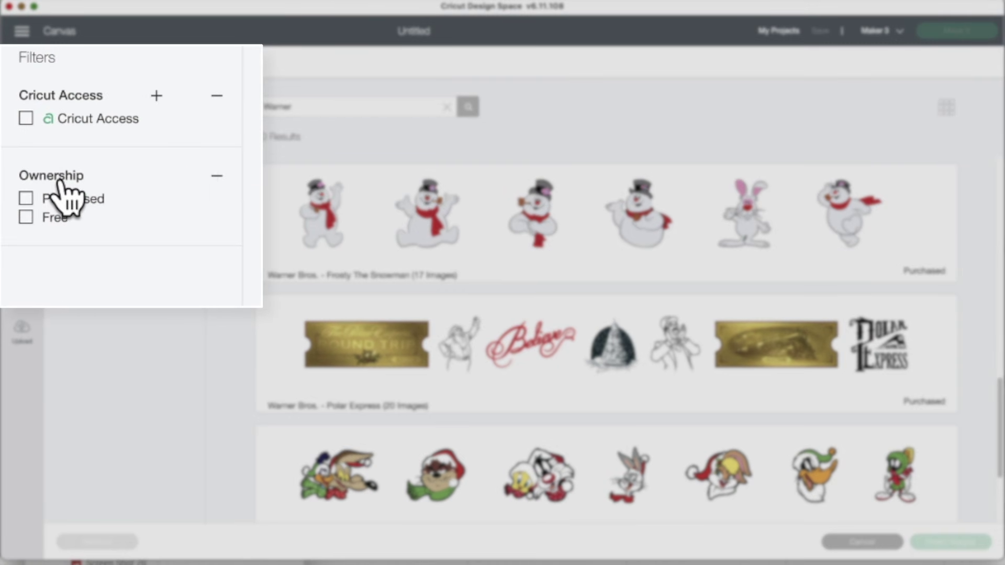
pyautogui.click(25, 199)
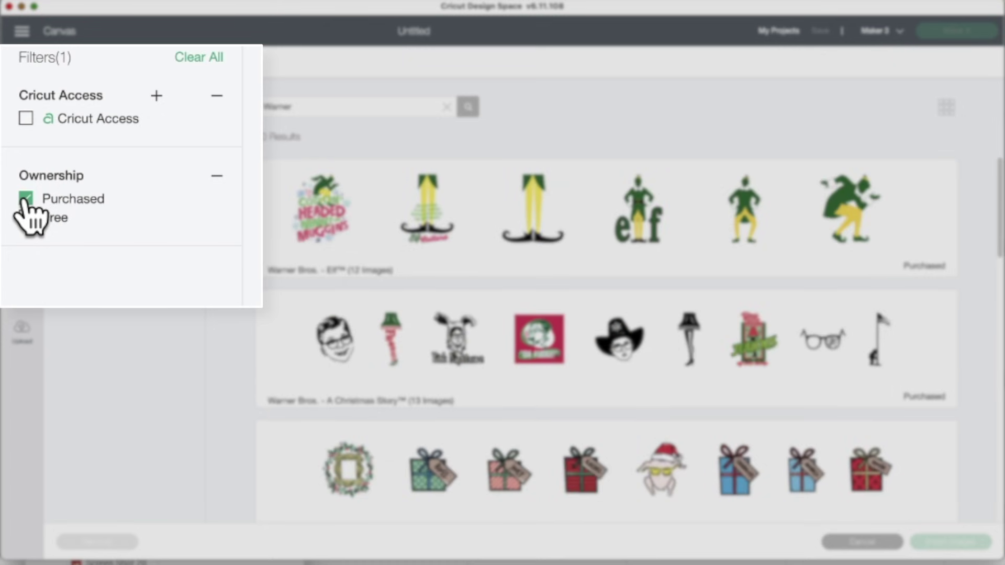
pyautogui.scroll(-5, 406, 213)
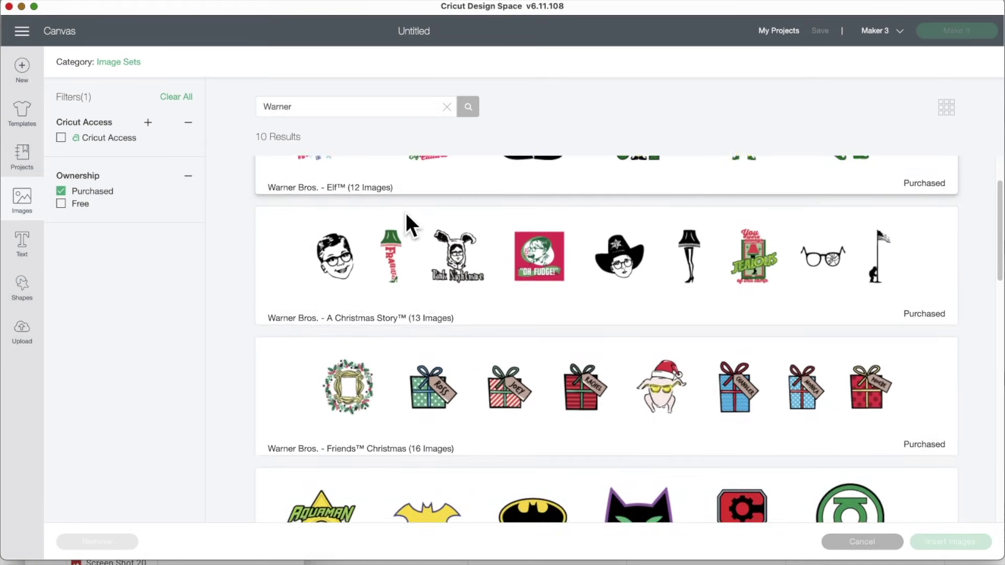
pyautogui.scroll(-4, 406, 213)
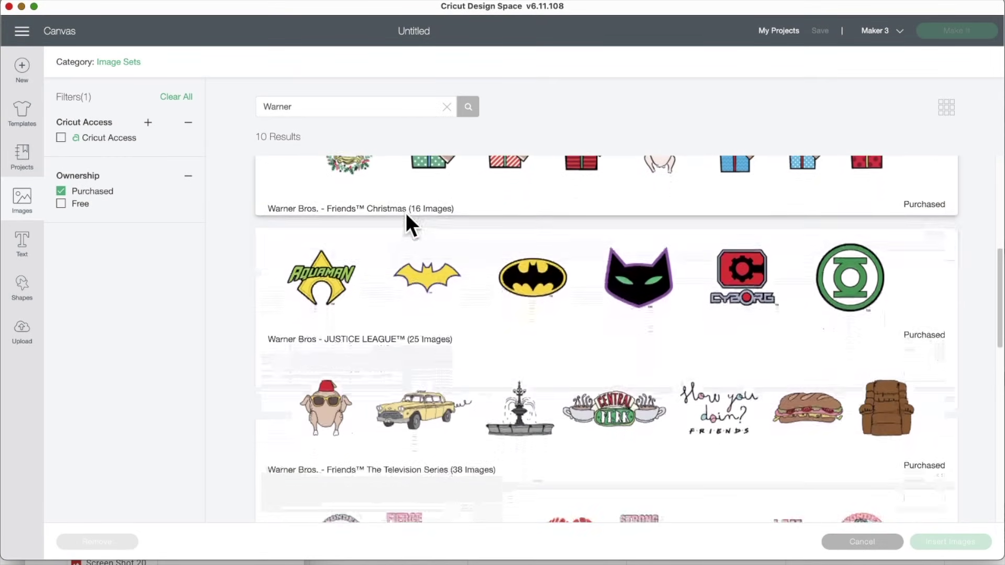
pyautogui.scroll(-3, 406, 213)
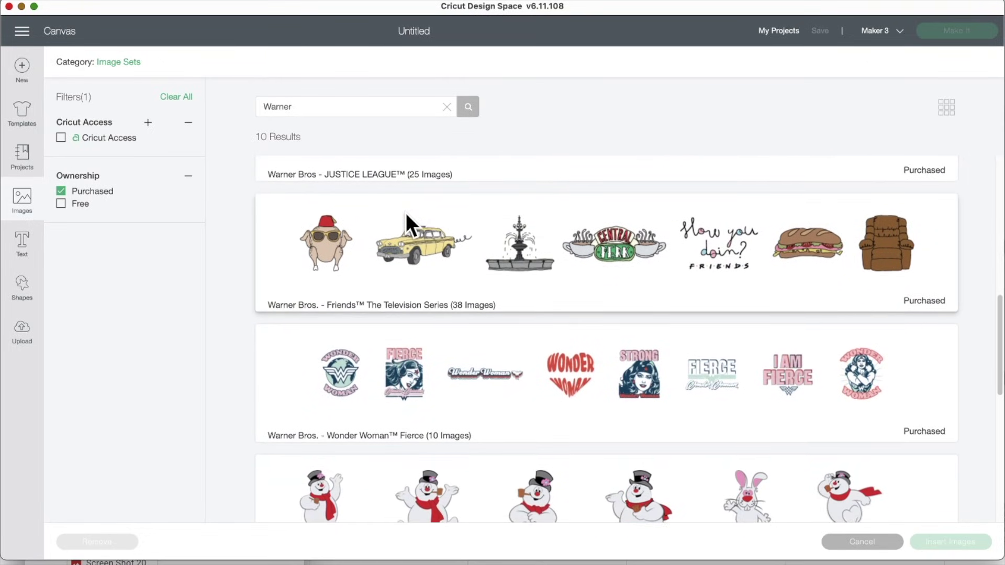
pyautogui.scroll(2, 406, 213)
pyautogui.scroll(-3, 406, 212)
pyautogui.scroll(8, 406, 213)
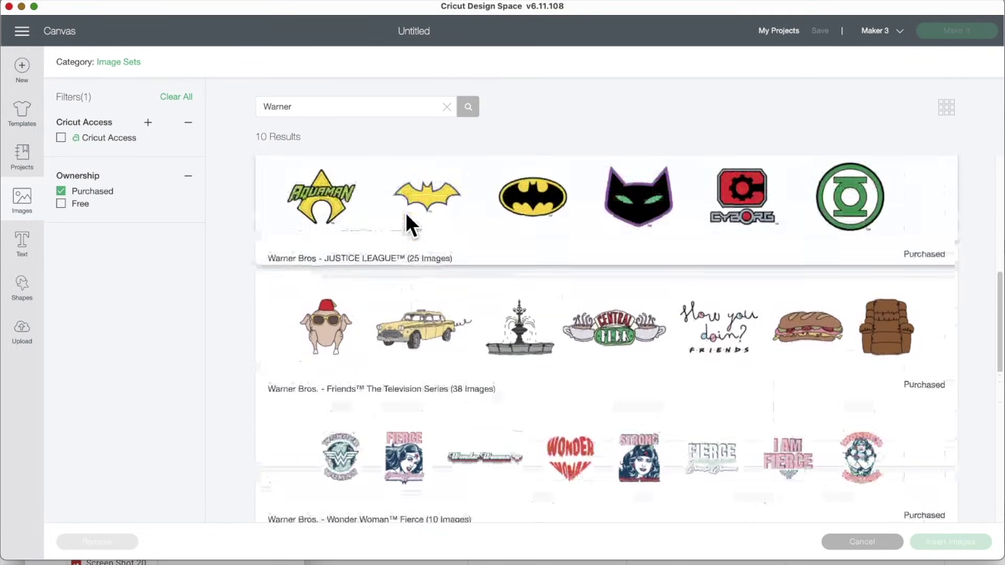
# Scroll the 10 purchased Warner sets, then select the search term for replacement.
pyautogui.scroll(1, 406, 213)
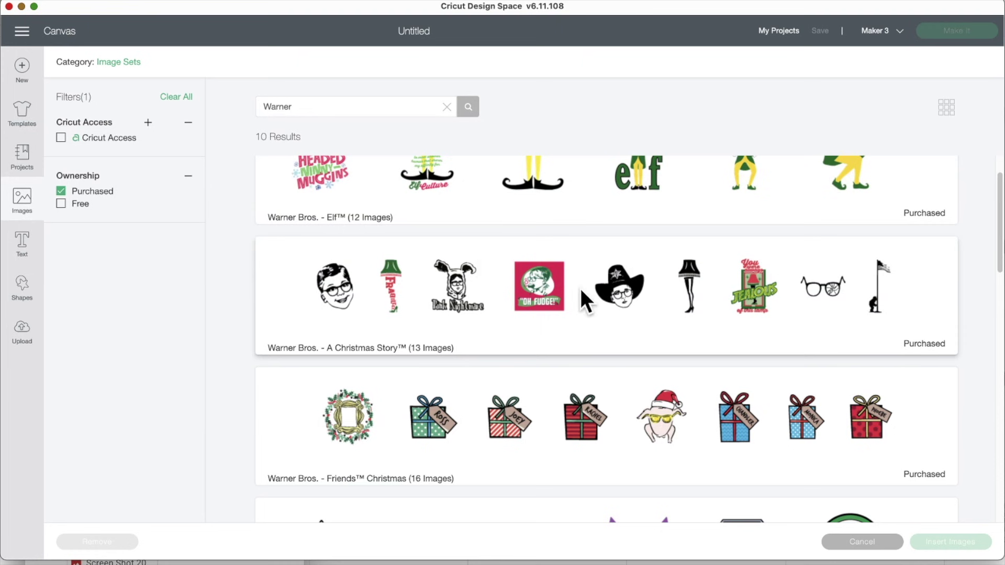
pyautogui.scroll(-10, 470, 311)
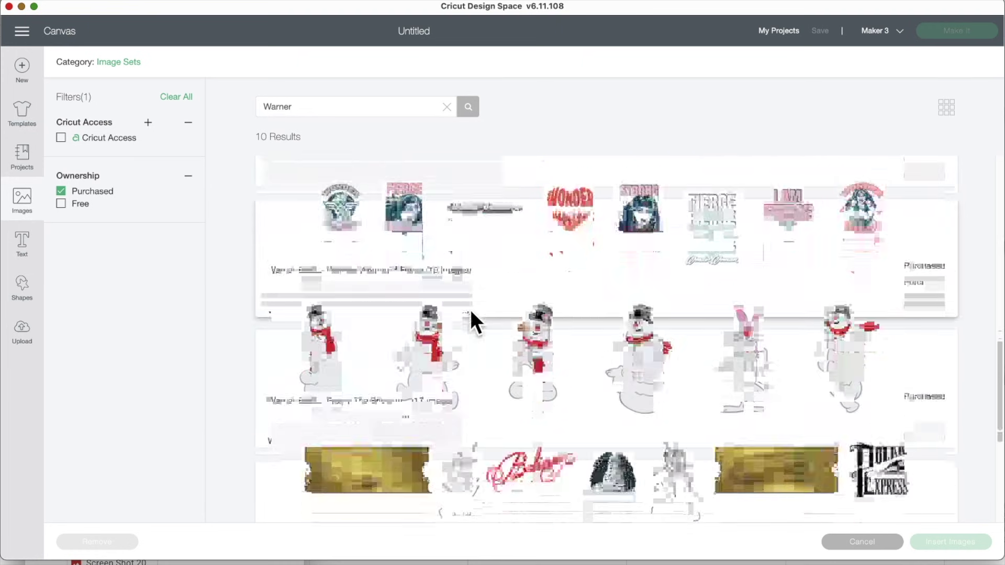
pyautogui.scroll(-3, 455, 293)
pyautogui.scroll(-5, 475, 347)
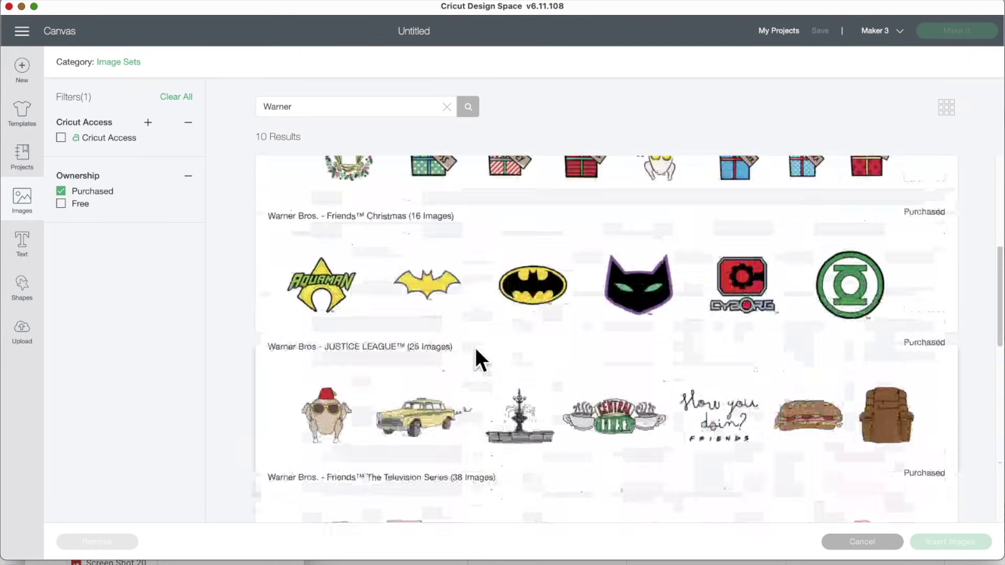
pyautogui.scroll(5, 475, 348)
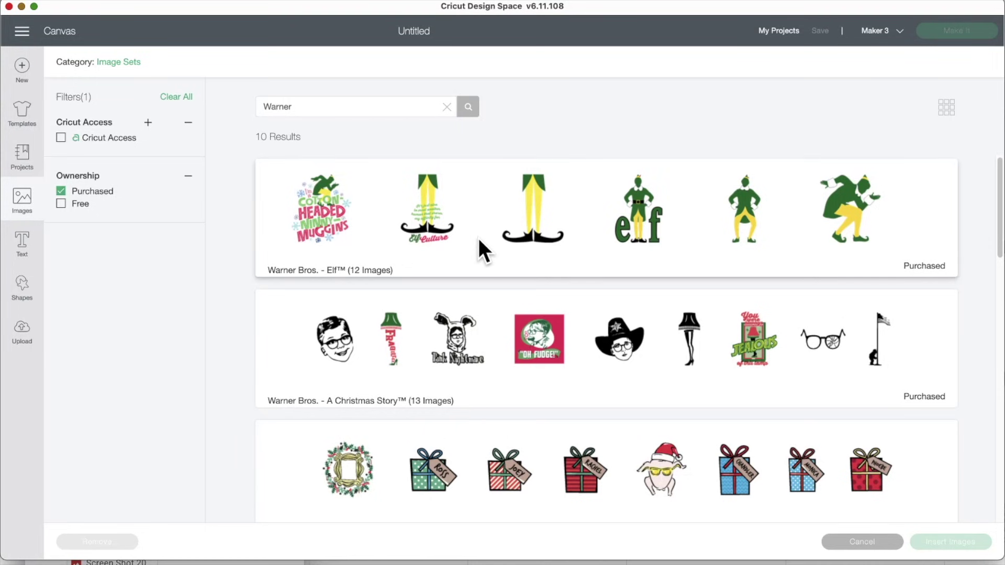
pyautogui.scroll(-8, 479, 238)
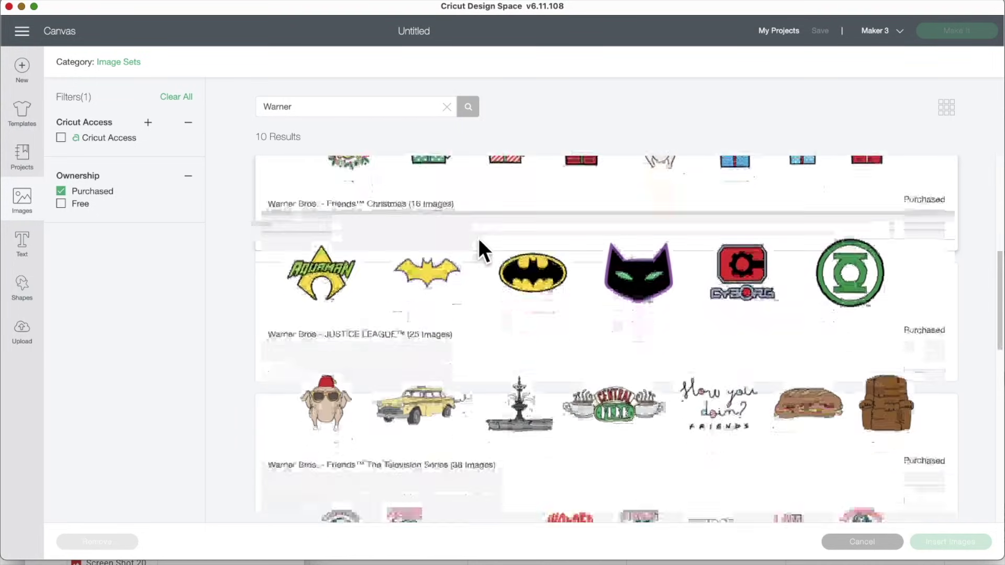
pyautogui.scroll(-8, 478, 237)
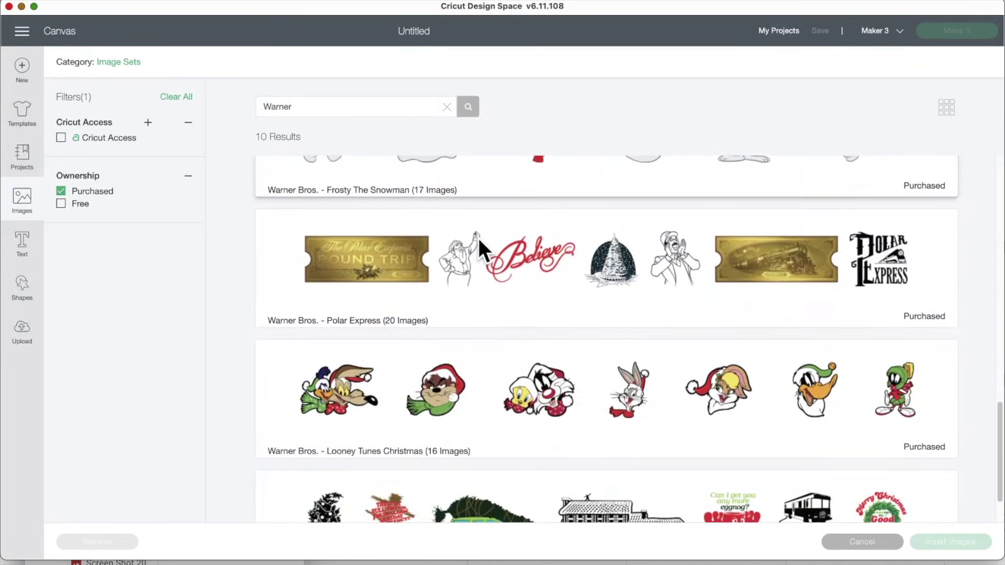
pyautogui.scroll(5, 478, 238)
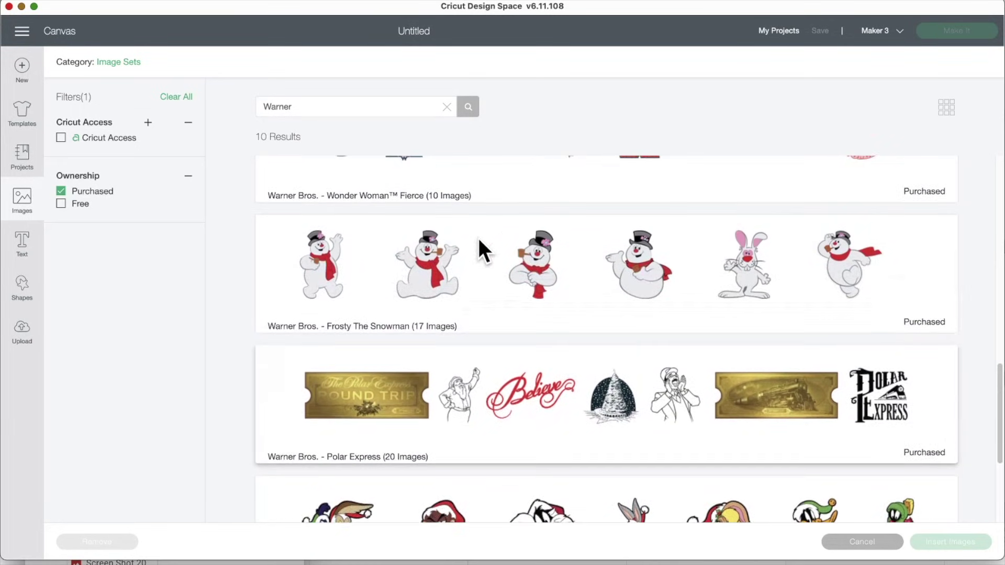
pyautogui.moveTo(296, 107); pyautogui.dragTo(235, 108)
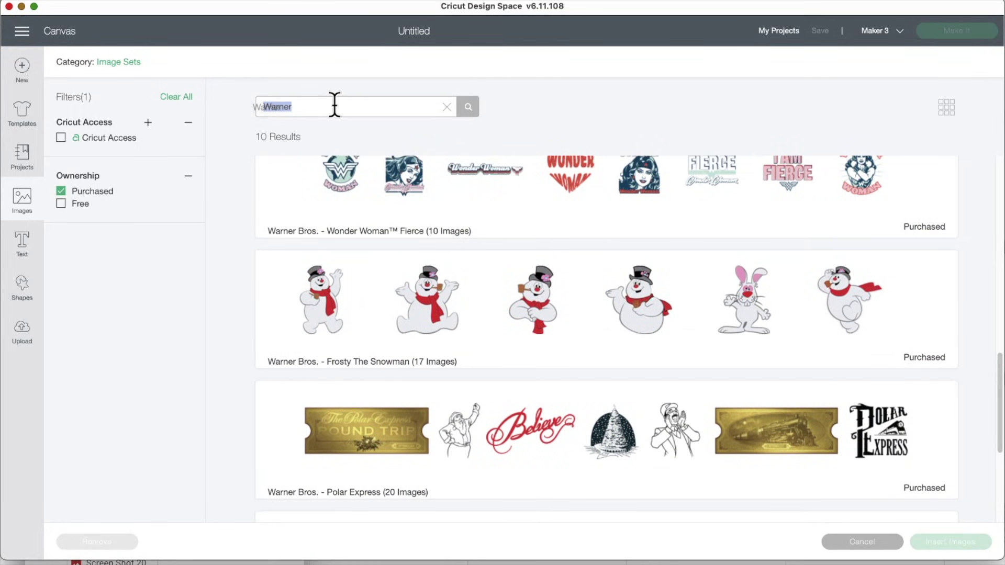
# Search the purchased image sets for 'fros'.
pyautogui.write('frosty')
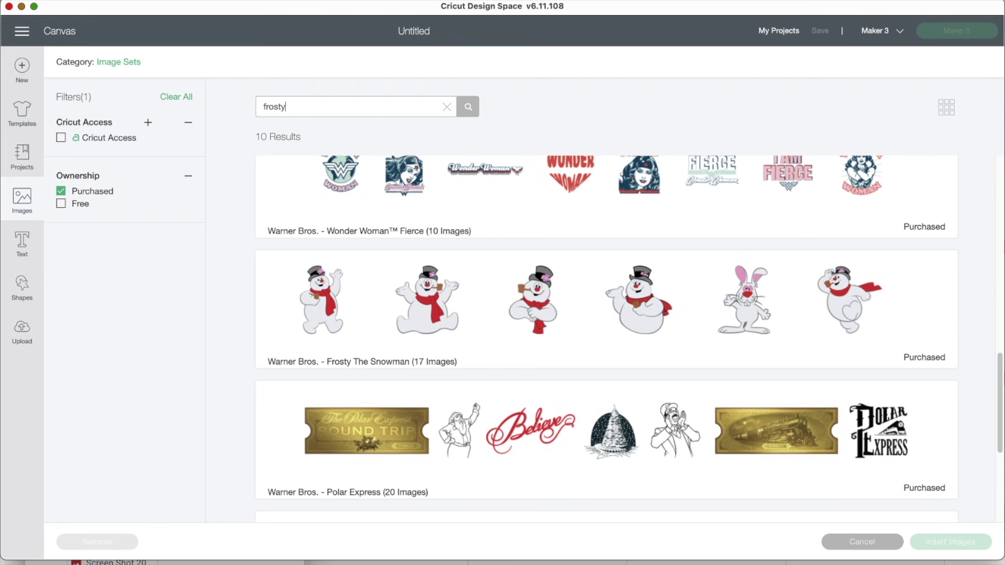
pyautogui.press('Return')
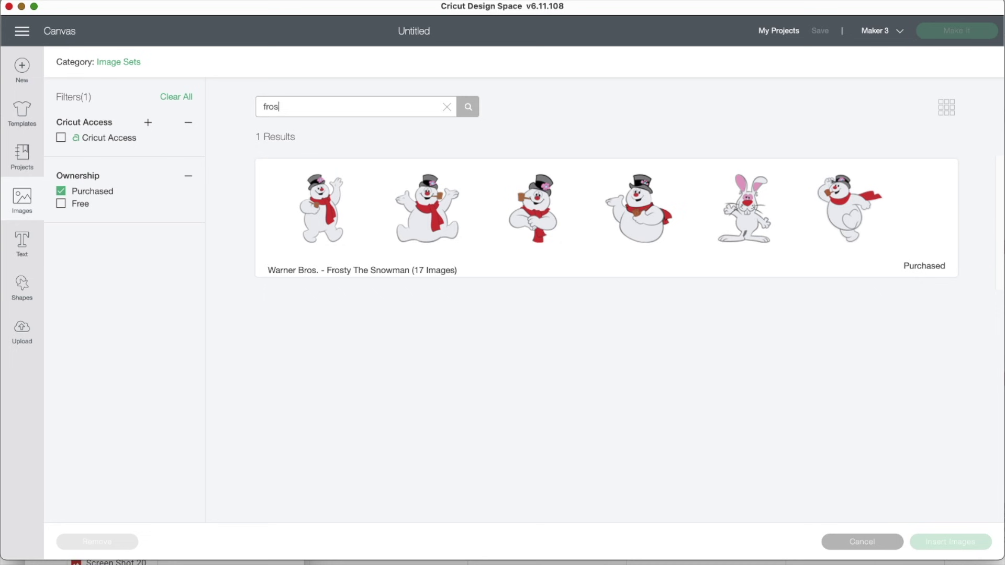
pyautogui.press('BackSpace')
pyautogui.press('BackSpace')
pyautogui.press('BackSpace')
# Search 'warner' again, scroll the results, and open the Frosty The Snowman set.
pyautogui.write('warner')
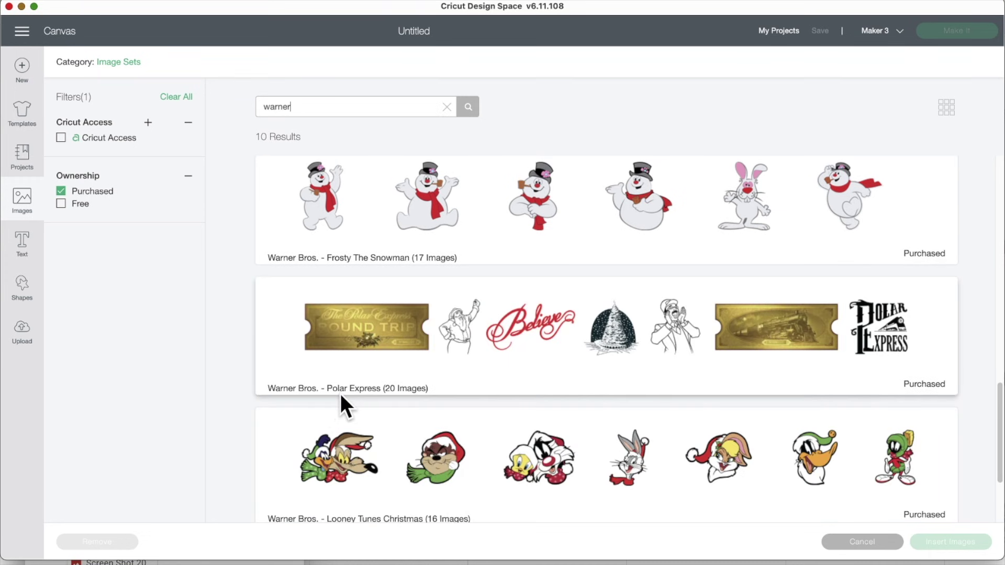
pyautogui.scroll(-3, 348, 397)
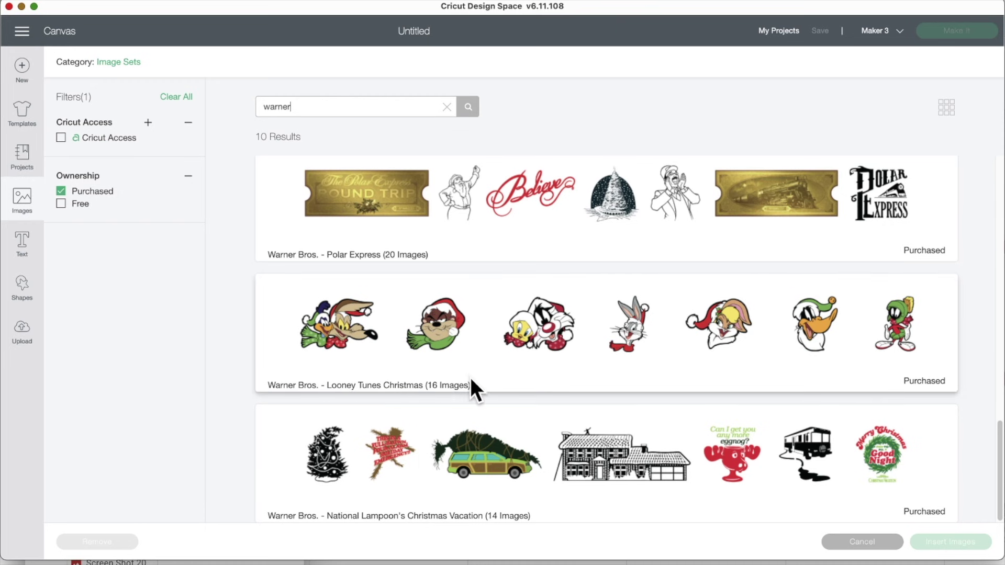
pyautogui.scroll(5, 469, 377)
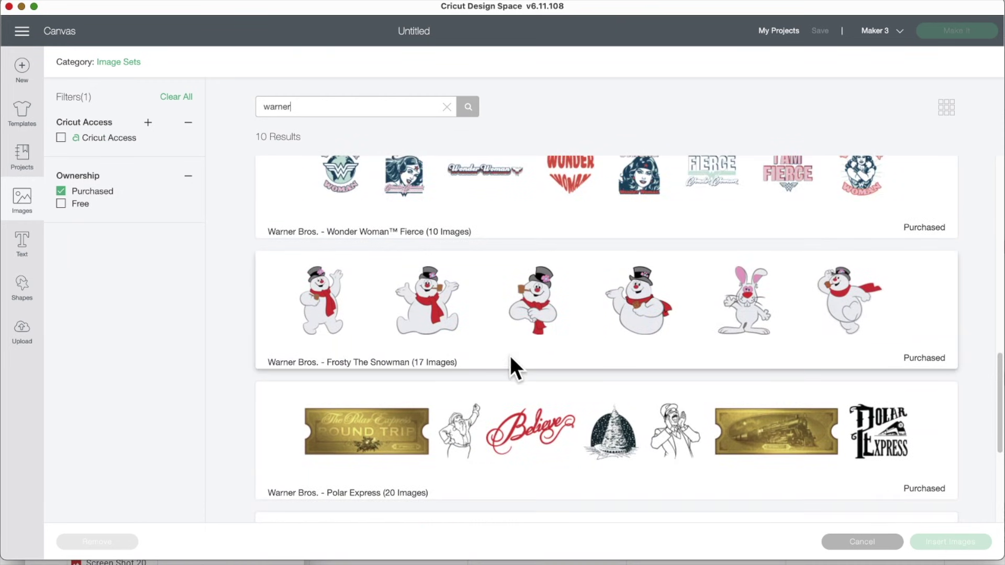
pyautogui.click(537, 304)
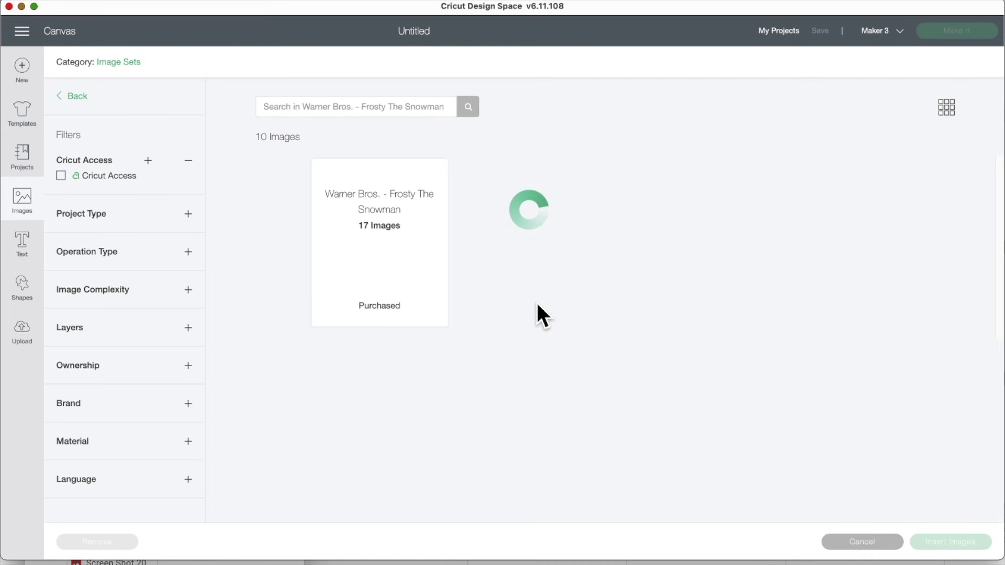
# Scroll through all 17 Frosty The Snowman images, then return to the Warner results.
pyautogui.scroll(-3, 536, 302)
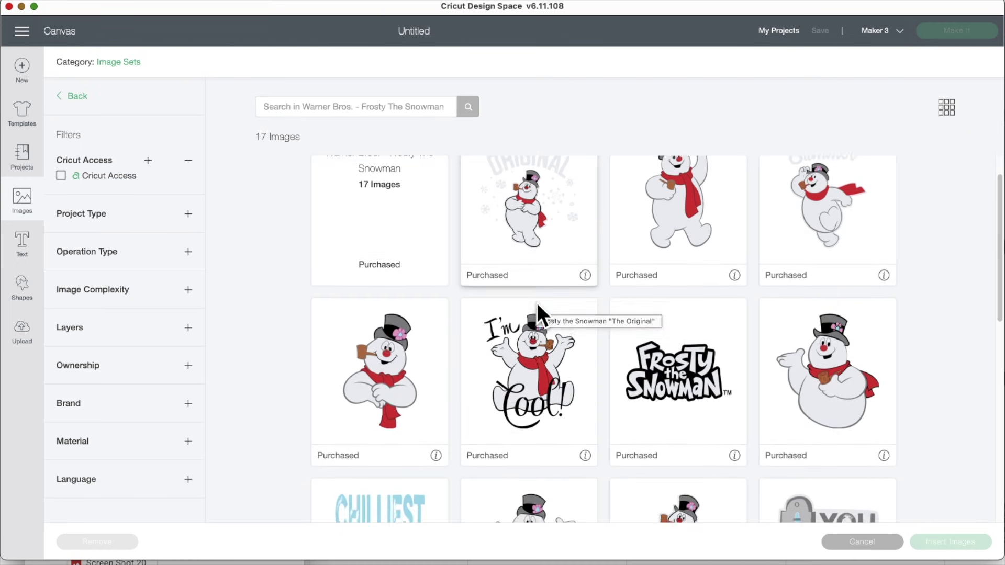
pyautogui.scroll(-5, 902, 403)
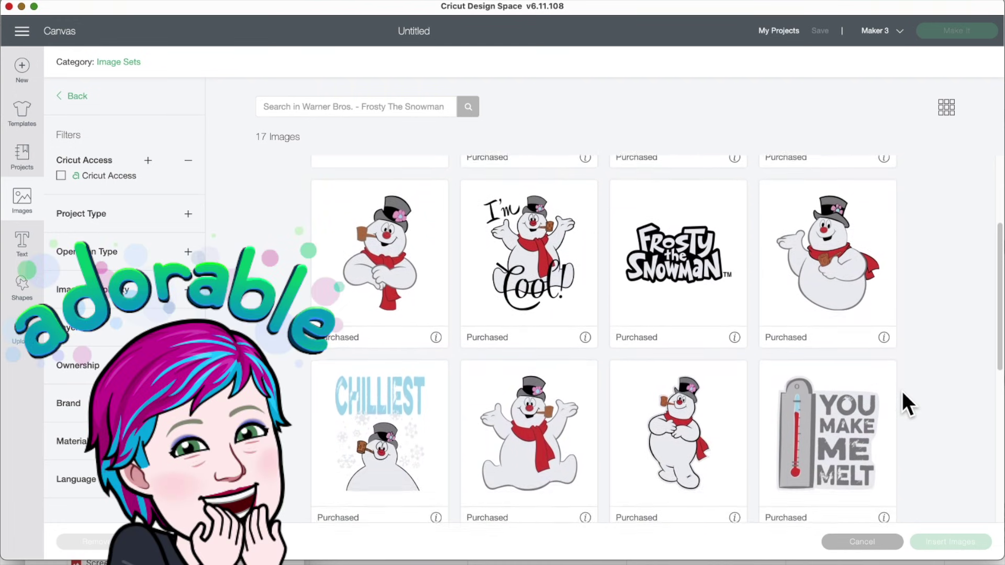
pyautogui.scroll(-4, 903, 391)
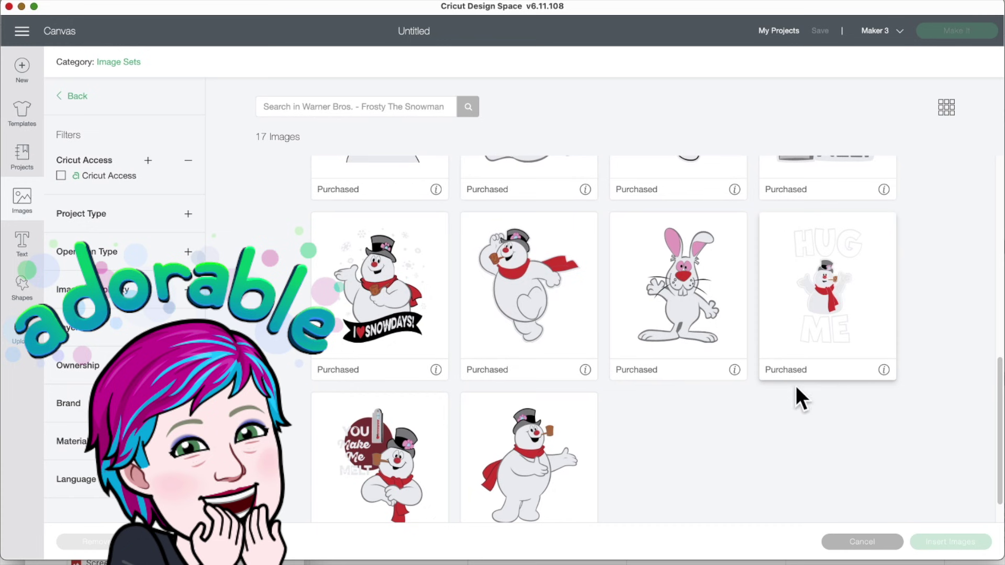
pyautogui.scroll(-1, 670, 419)
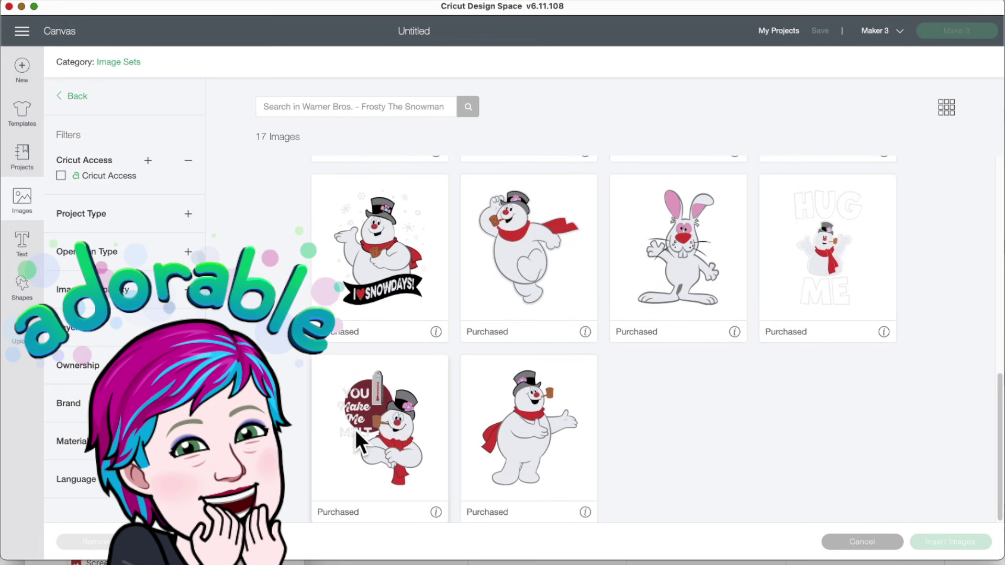
pyautogui.scroll(4, 624, 417)
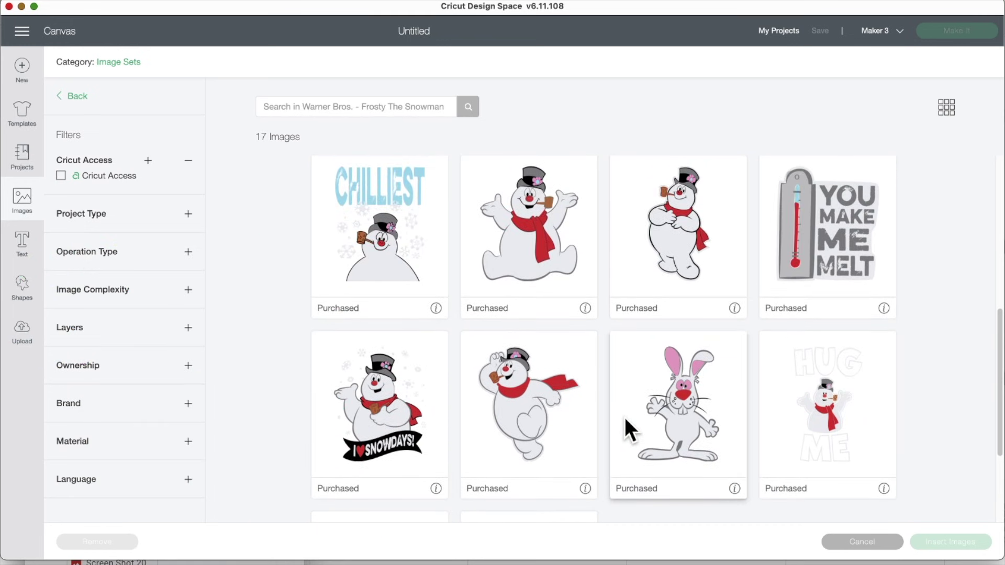
pyautogui.scroll(1, 624, 417)
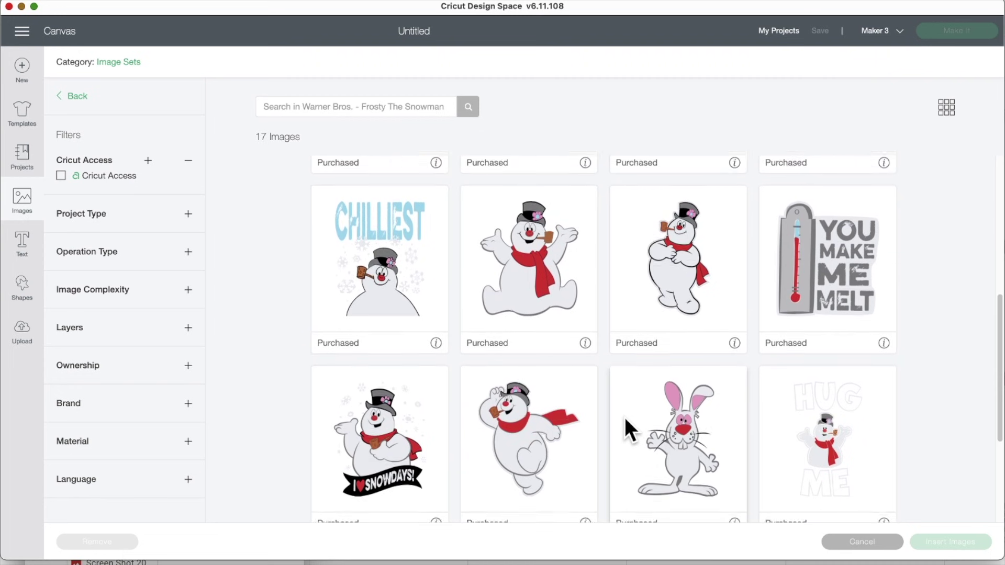
pyautogui.scroll(8, 624, 417)
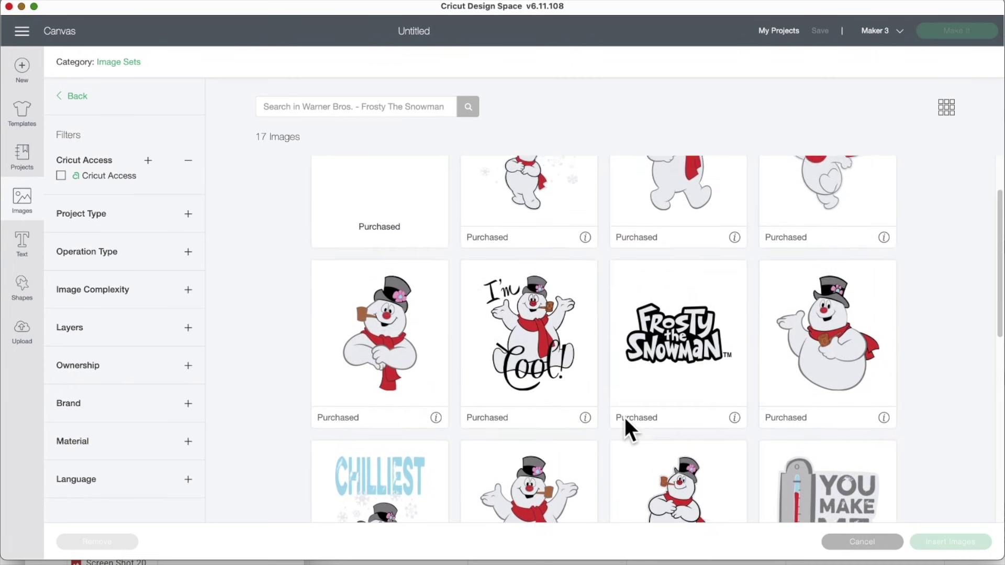
pyautogui.scroll(2, 625, 416)
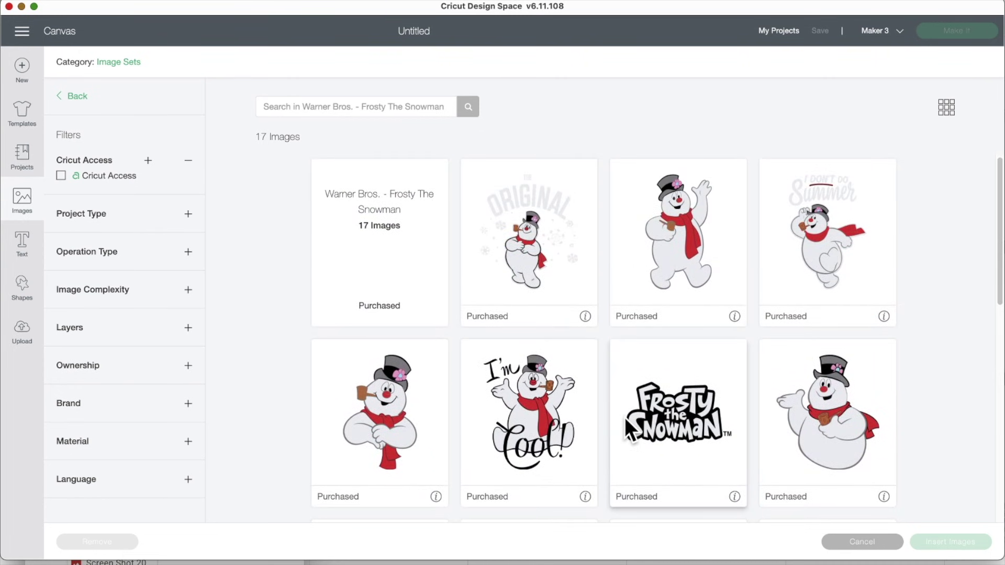
pyautogui.click(79, 97)
# Open Warner Bros. - Polar Express, scroll its 20 images, and go back to the results.
pyautogui.scroll(-15, 346, 371)
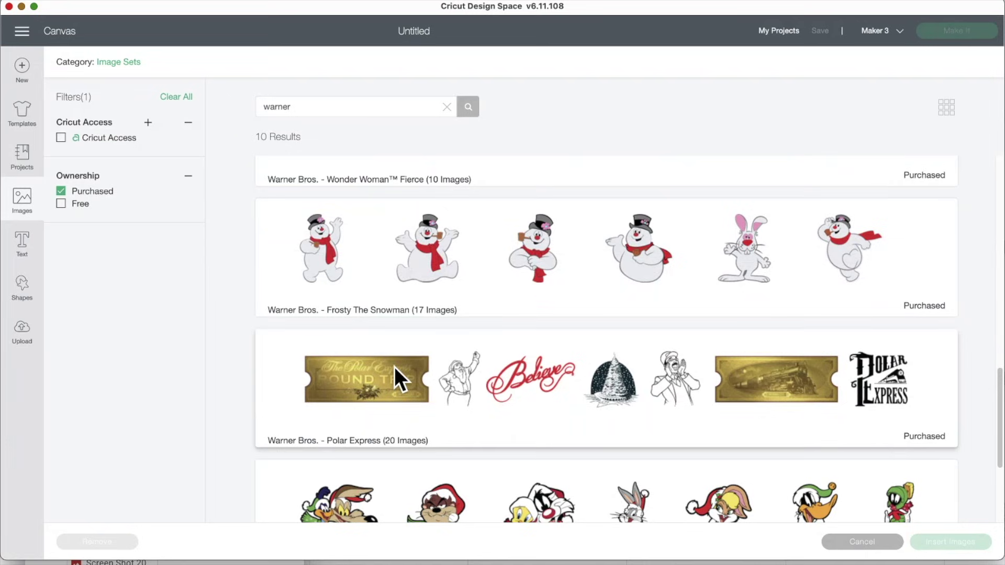
pyautogui.click(395, 368)
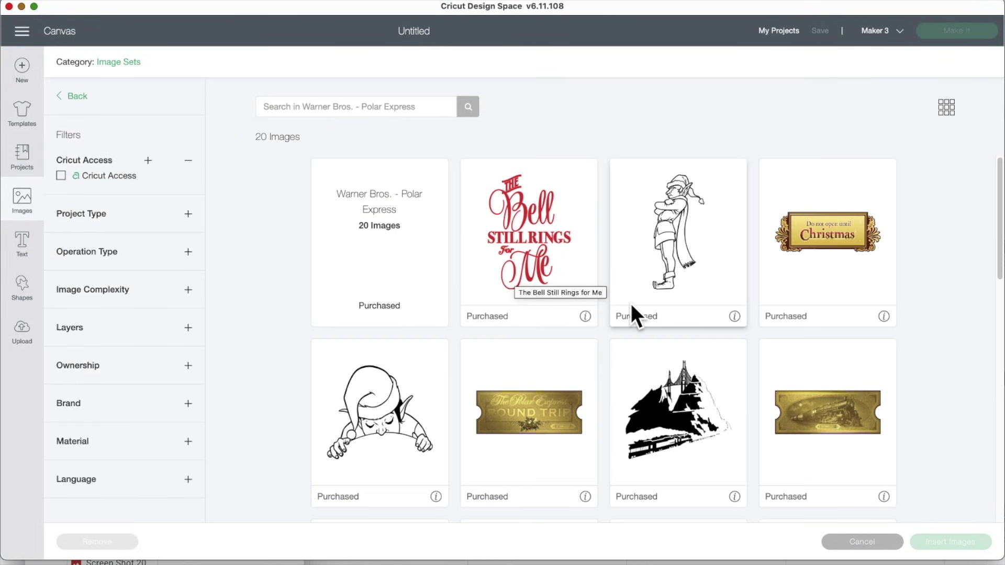
pyautogui.scroll(-5, 548, 429)
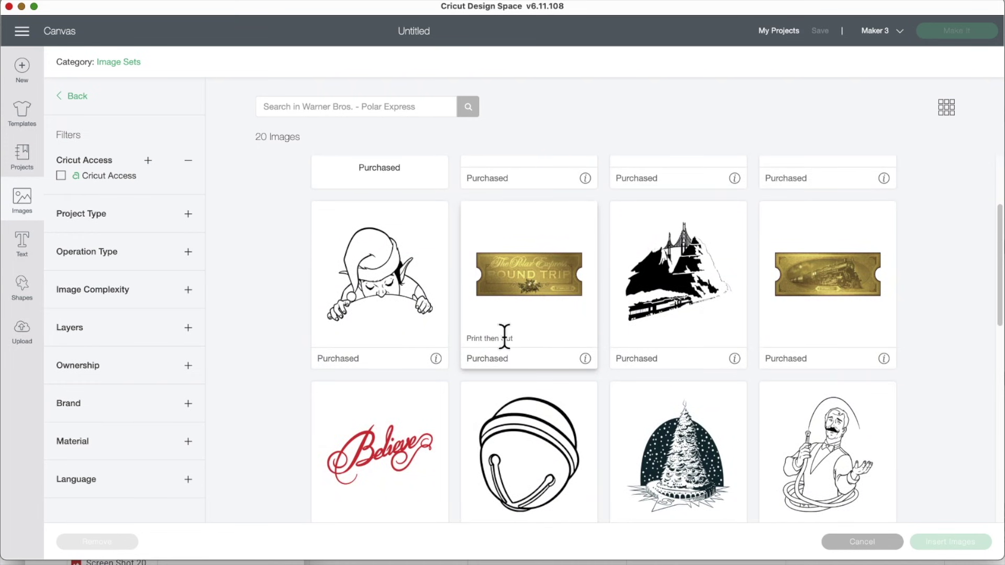
pyautogui.scroll(5, 830, 273)
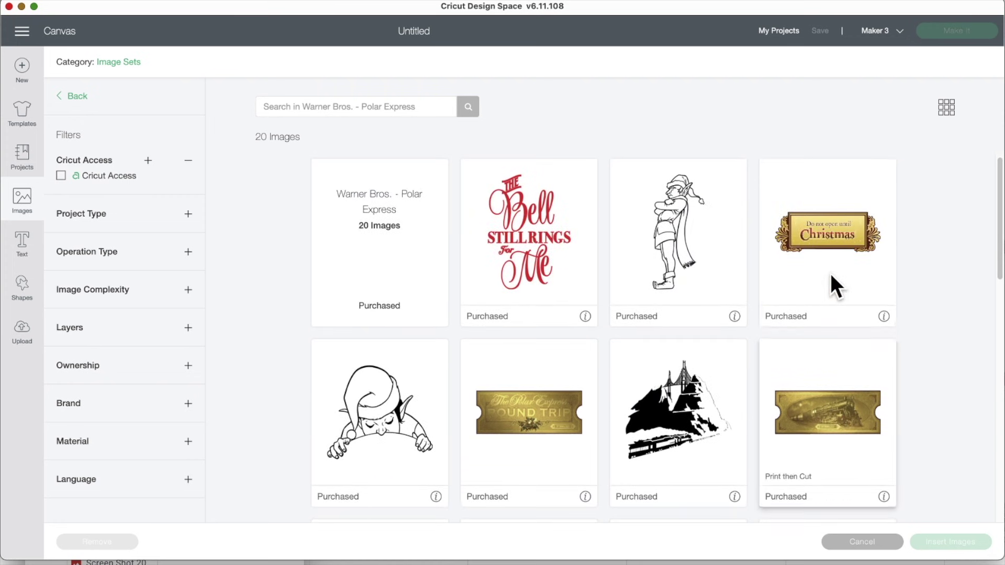
pyautogui.scroll(-6, 665, 423)
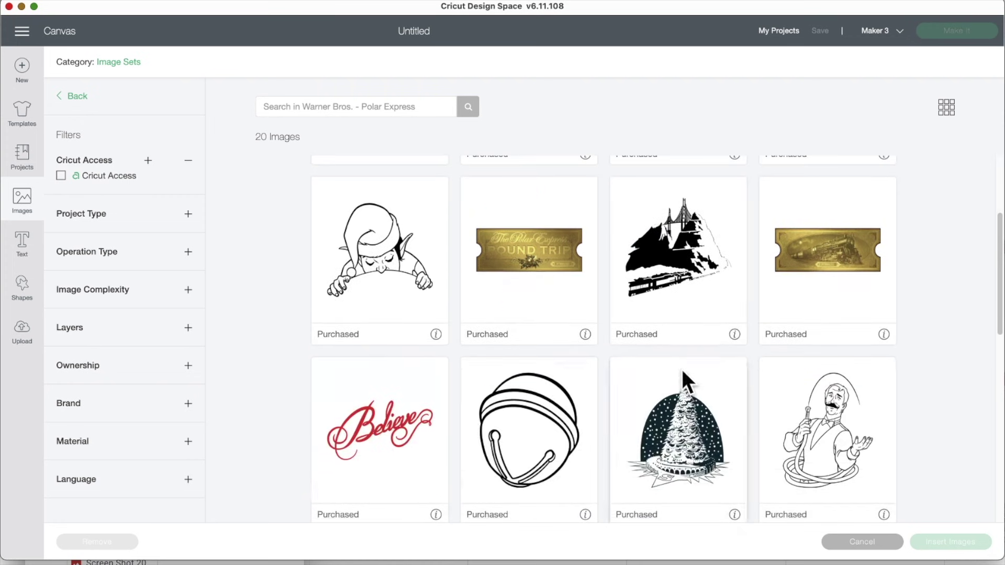
pyautogui.scroll(-5, 528, 430)
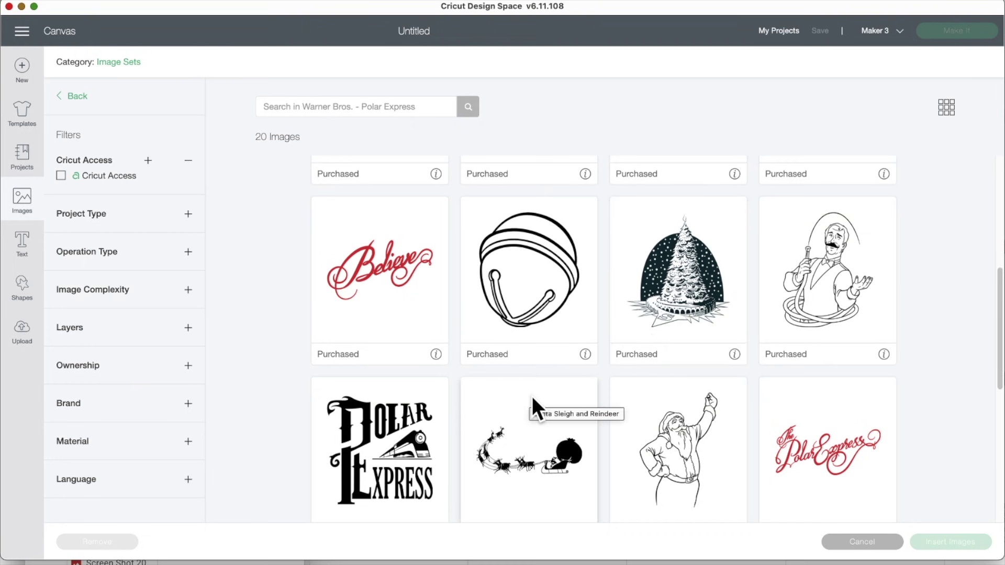
pyautogui.scroll(-4, 532, 396)
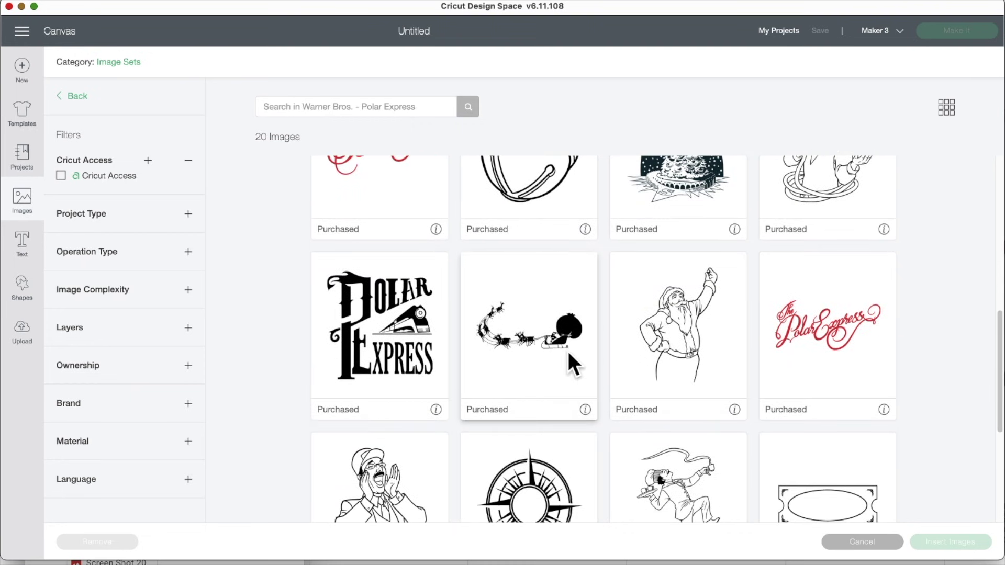
pyautogui.scroll(-1, 569, 354)
pyautogui.scroll(-1, 569, 354)
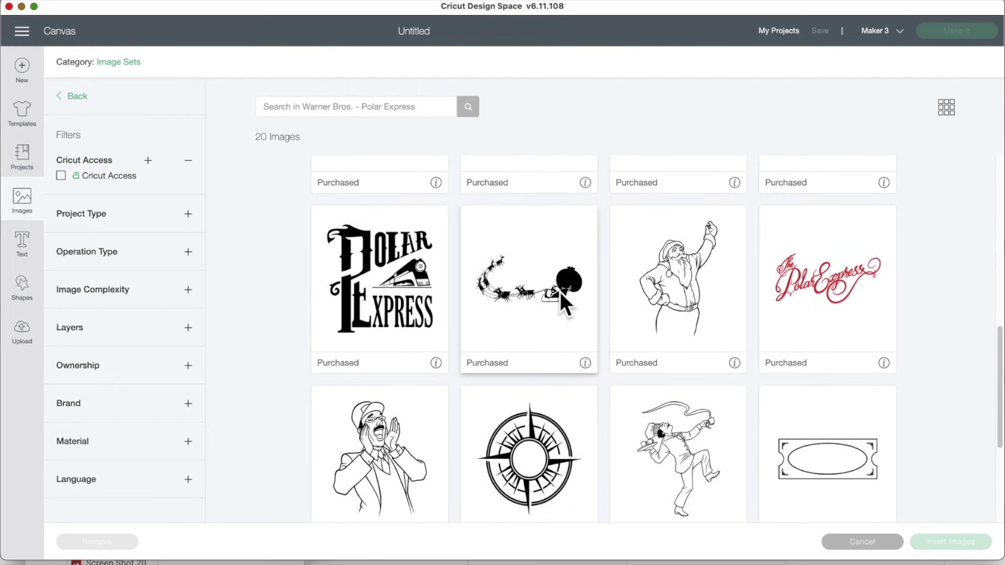
pyautogui.scroll(-7, 535, 317)
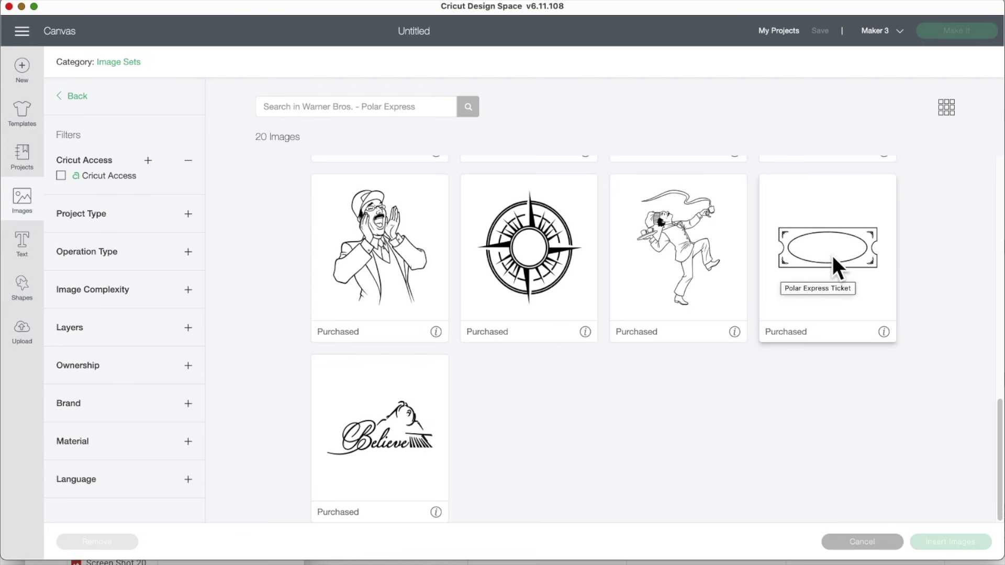
pyautogui.click(72, 96)
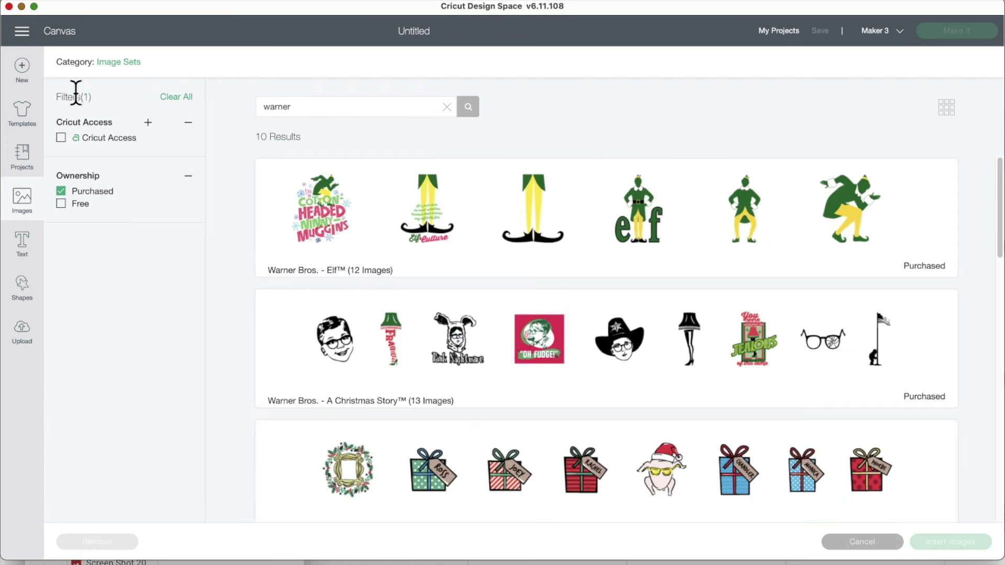
# Open Warner Bros. - Looney Tunes Christmas and scroll through all 16 images.
pyautogui.scroll(-10, 522, 370)
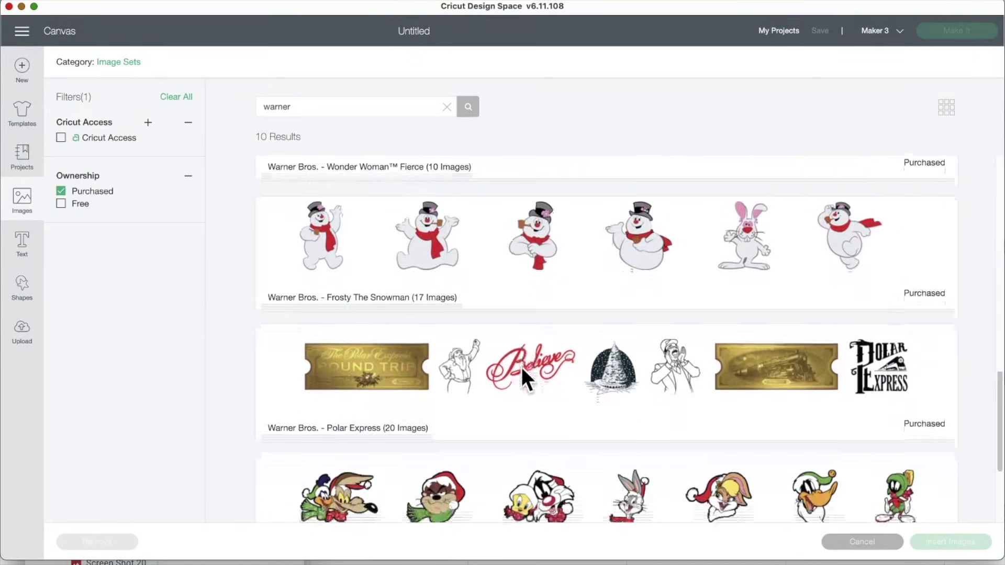
pyautogui.click(501, 357)
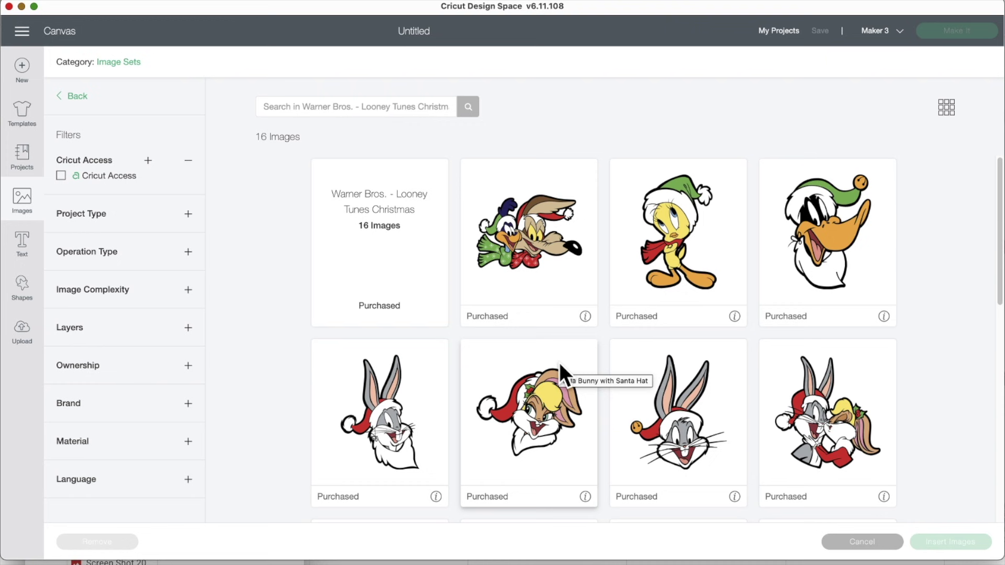
pyautogui.scroll(-1, 559, 362)
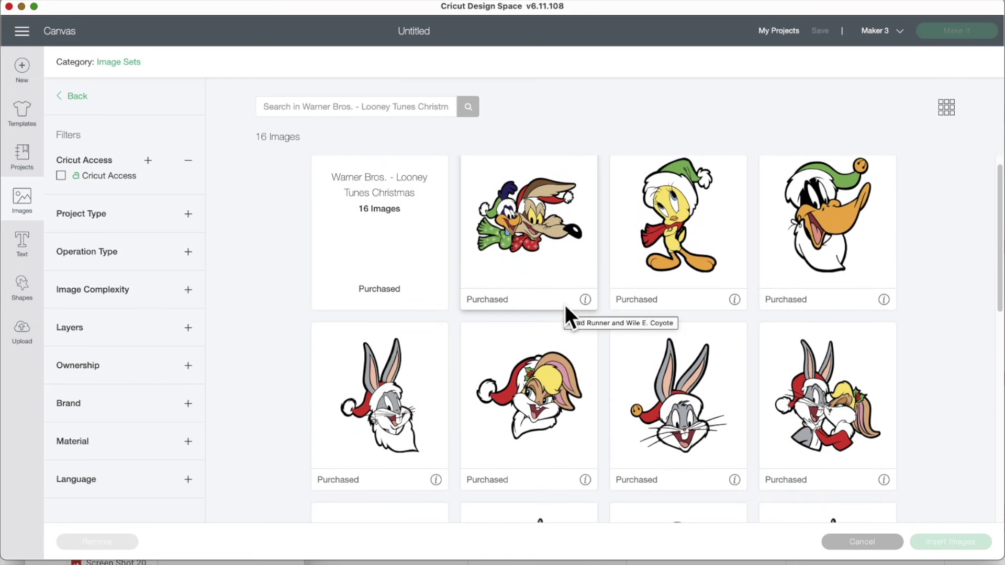
pyautogui.scroll(-4, 565, 305)
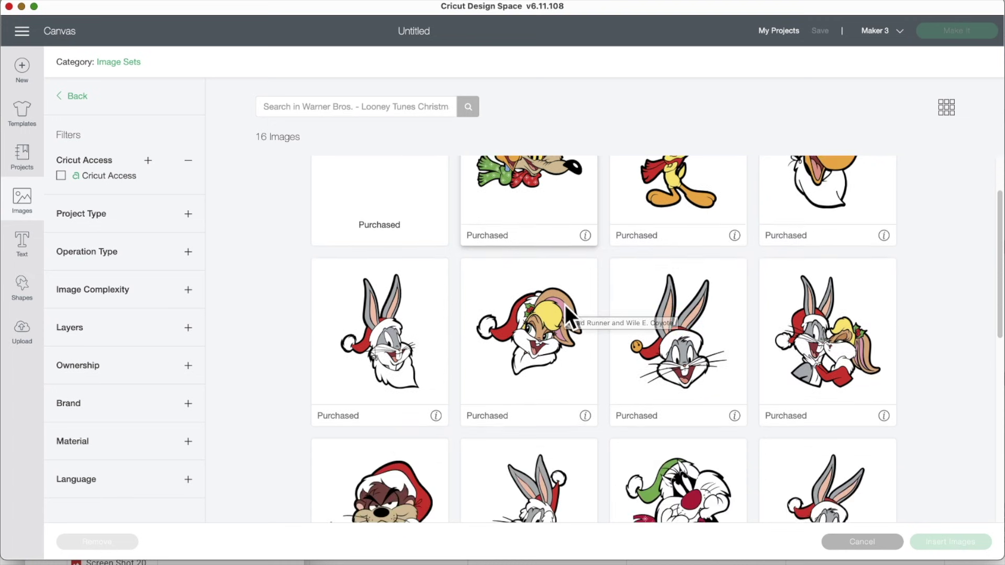
pyautogui.scroll(5, 564, 305)
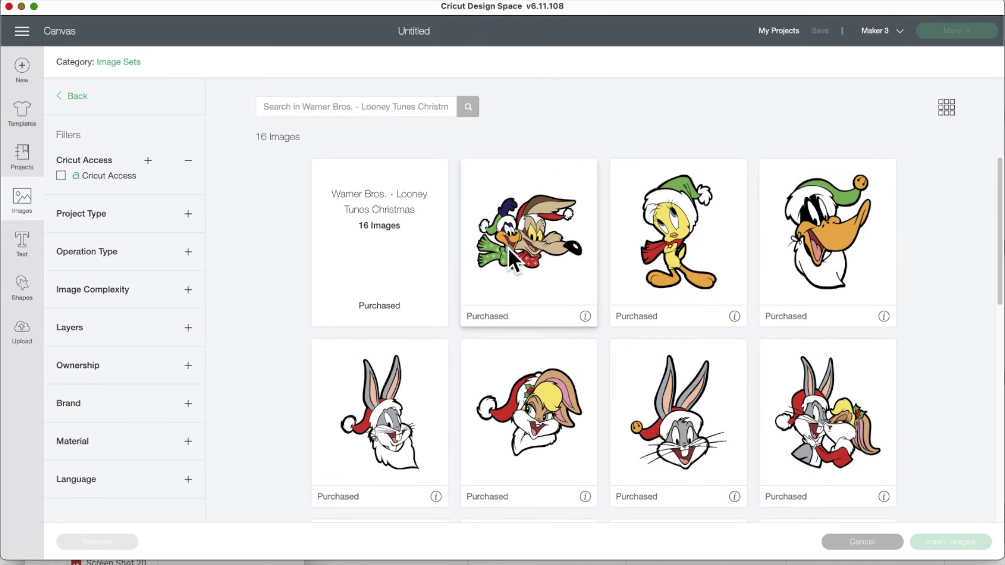
pyautogui.scroll(-5, 576, 322)
pyautogui.scroll(-2, 576, 321)
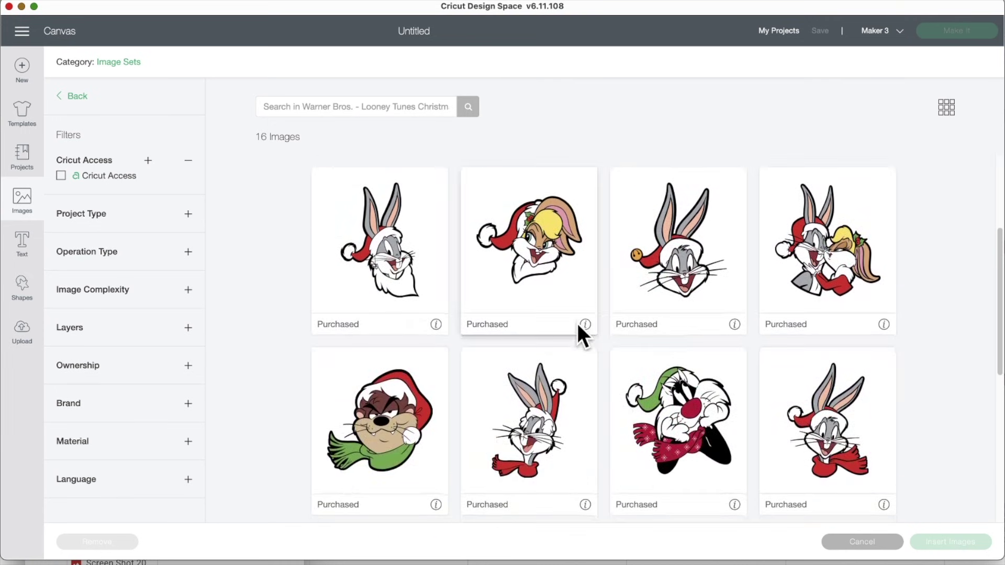
pyautogui.scroll(-2, 576, 321)
pyautogui.scroll(-6, 577, 322)
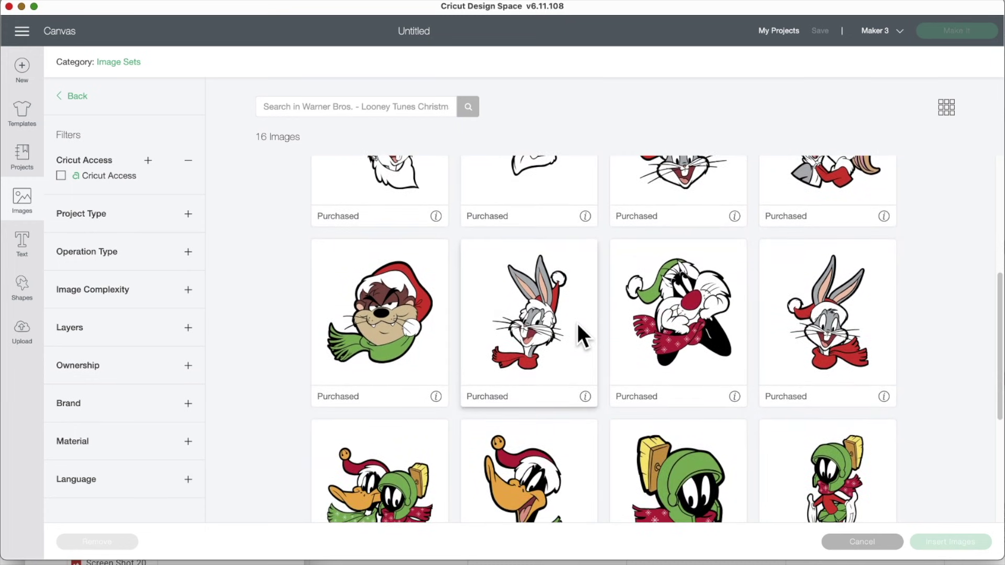
pyautogui.scroll(-2, 576, 321)
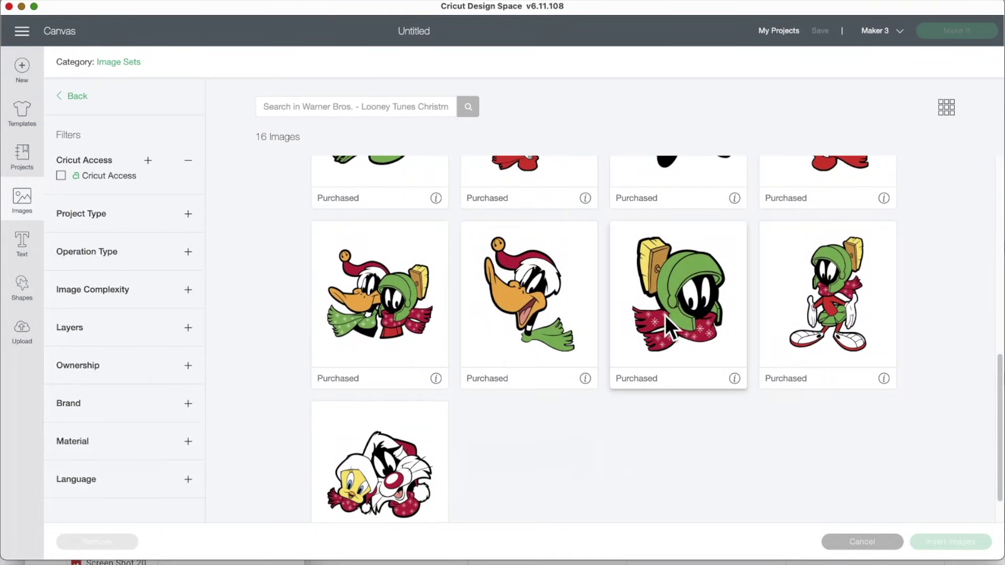
pyautogui.scroll(-2, 679, 315)
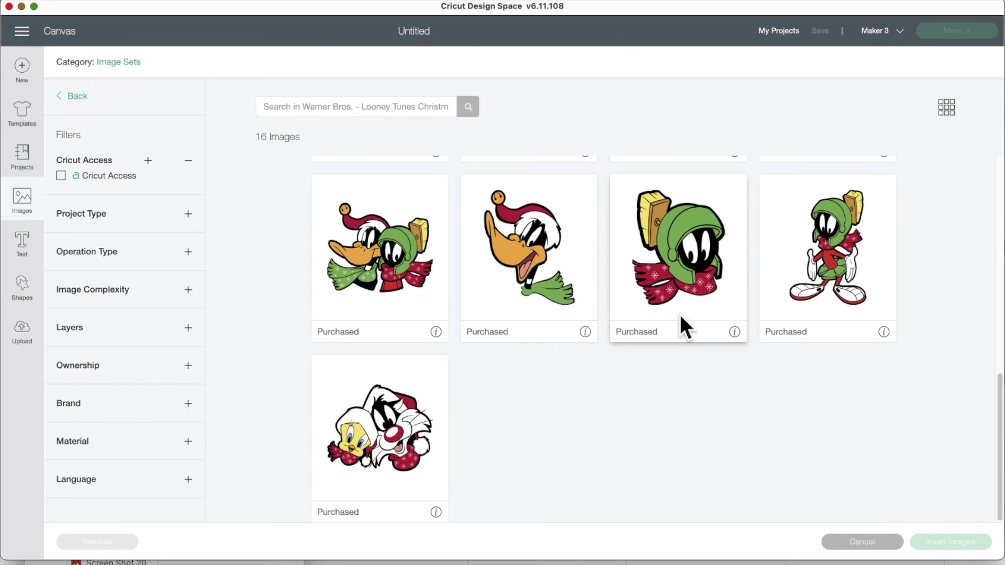
pyautogui.scroll(1, 680, 315)
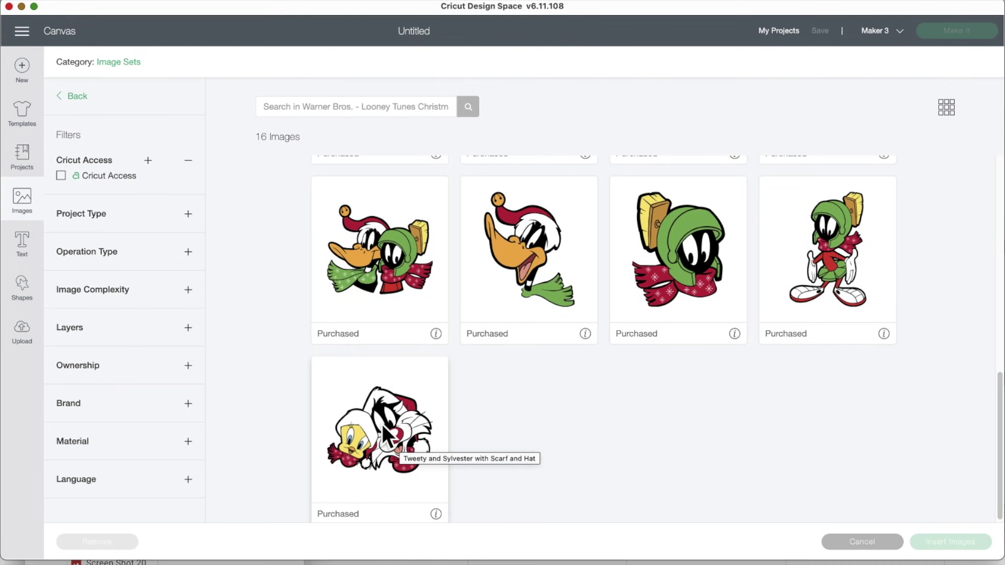
# View the info details for the Marvin and Taz with Scarf and Hat images.
pyautogui.click(734, 335)
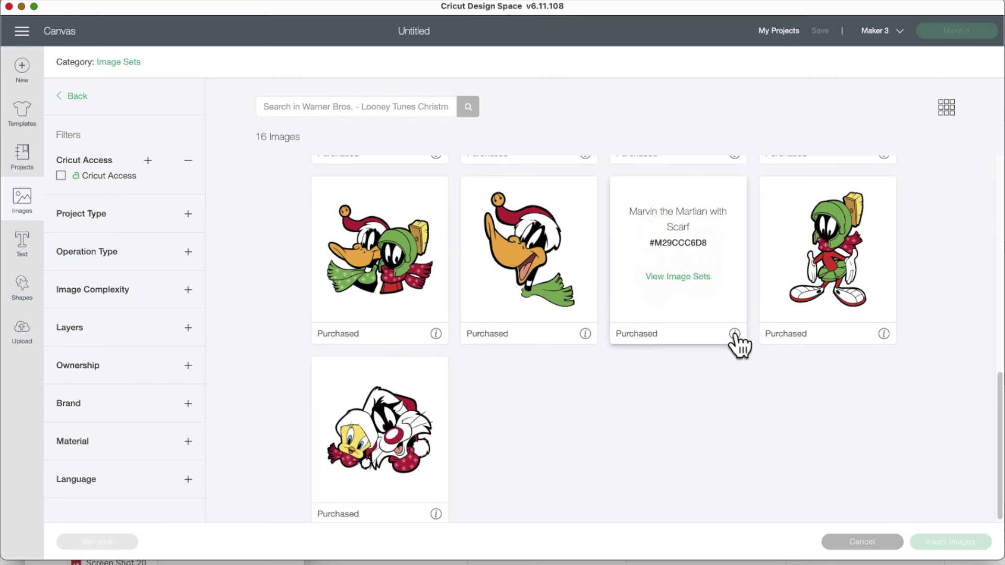
pyautogui.click(734, 335)
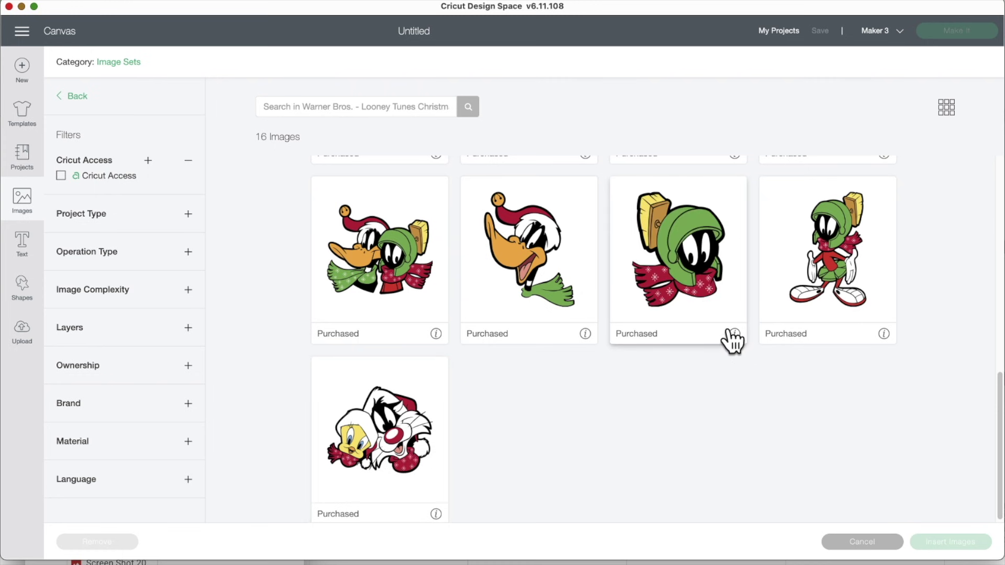
pyautogui.scroll(10, 522, 352)
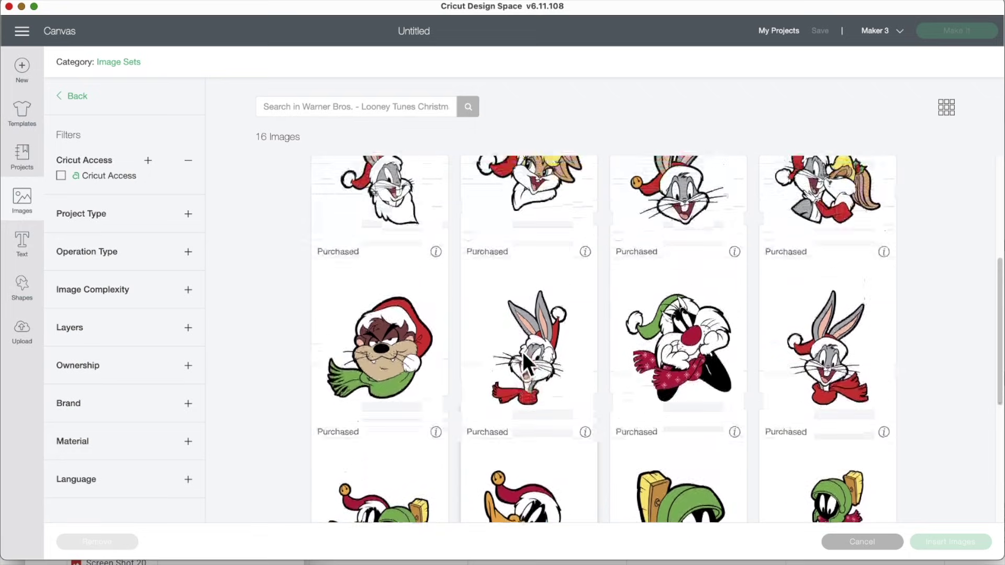
pyautogui.scroll(-2, 522, 352)
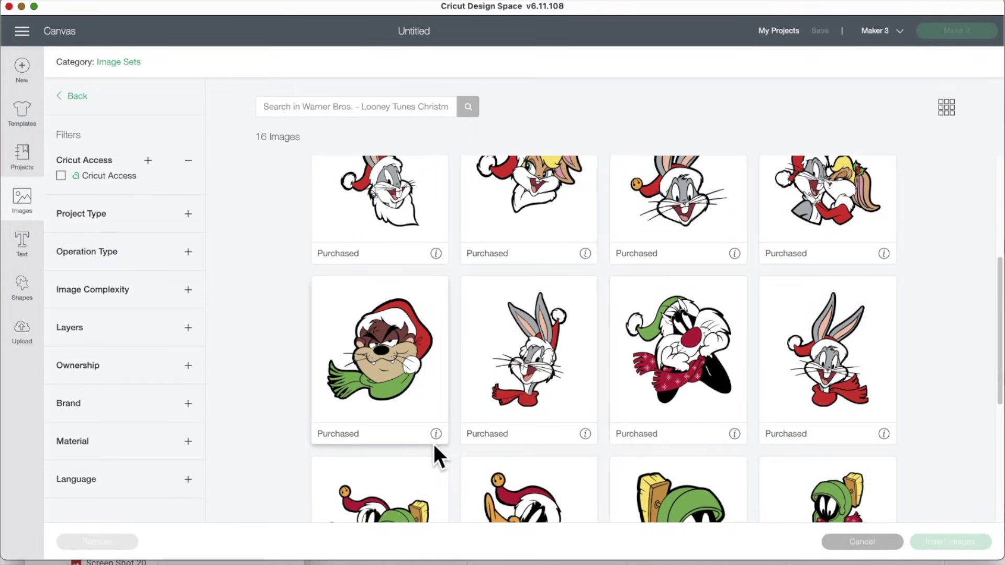
pyautogui.click(437, 434)
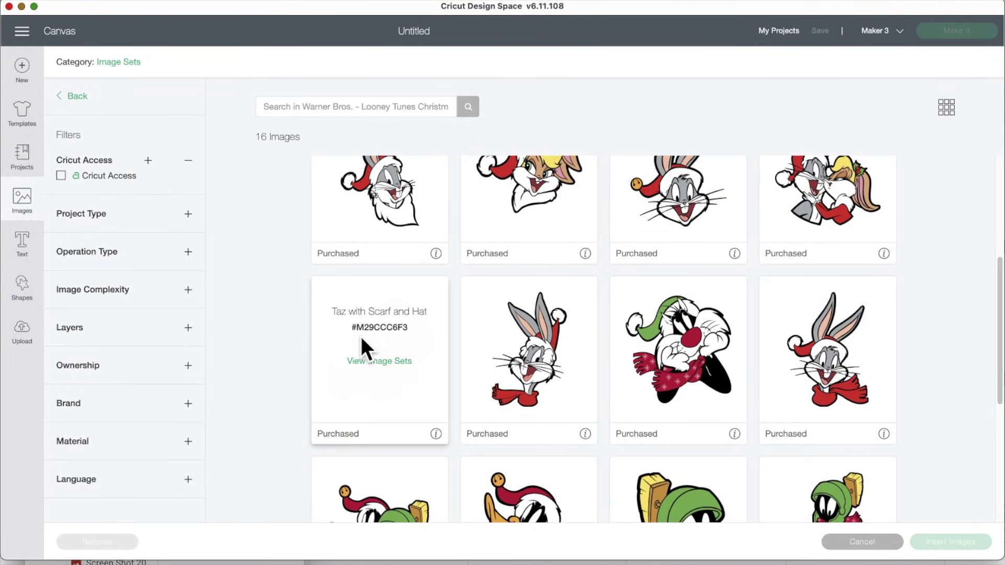
pyautogui.click(437, 434)
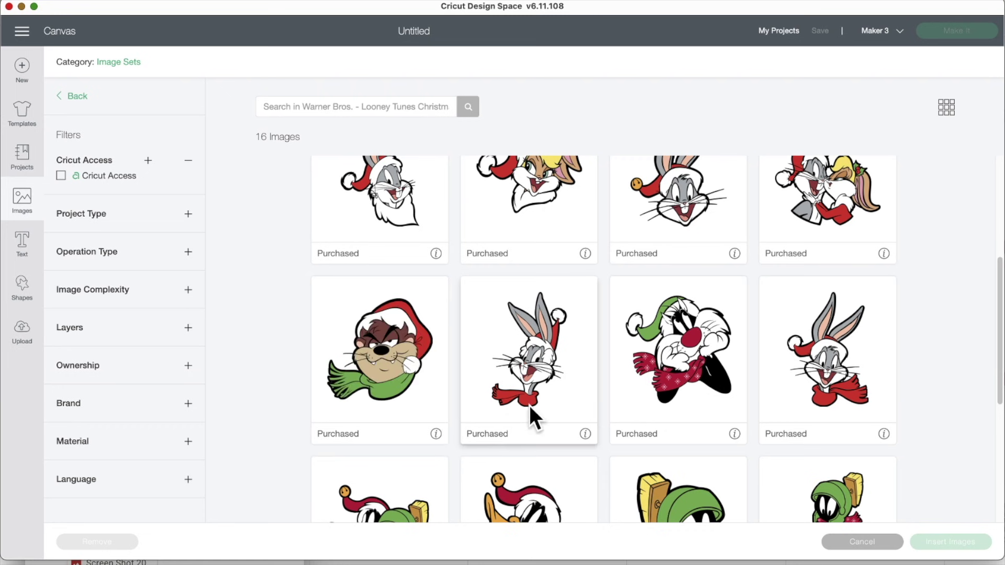
# View Lola Bunny and Road Runner image details, then return to the Warner results.
pyautogui.scroll(3, 550, 394)
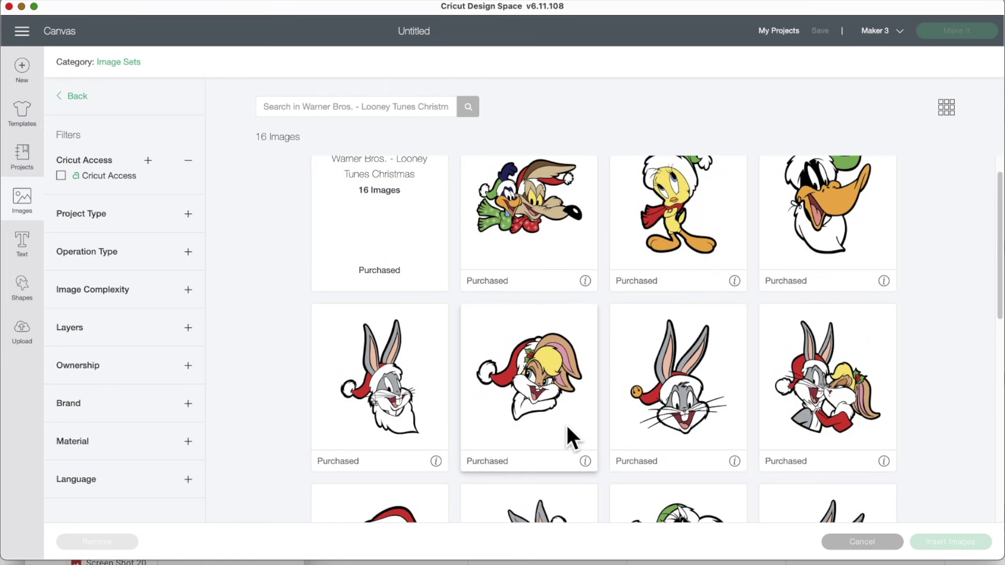
pyautogui.click(585, 461)
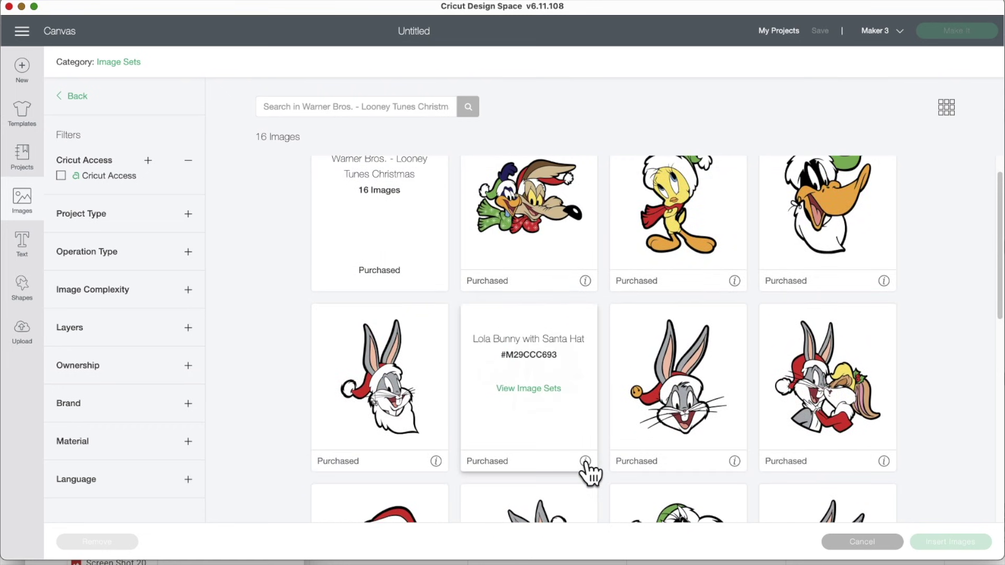
pyautogui.click(585, 461)
pyautogui.scroll(1, 564, 403)
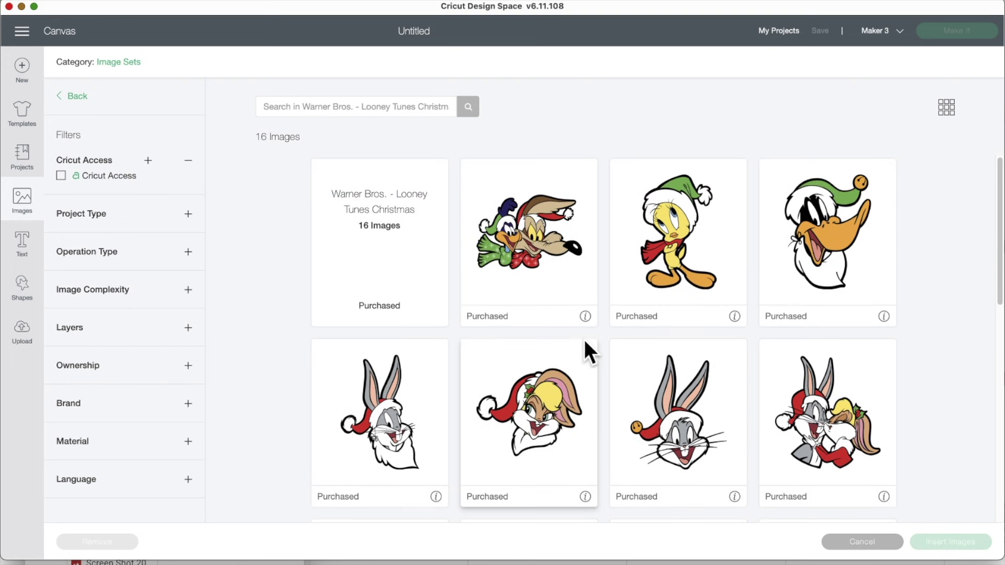
pyautogui.click(585, 316)
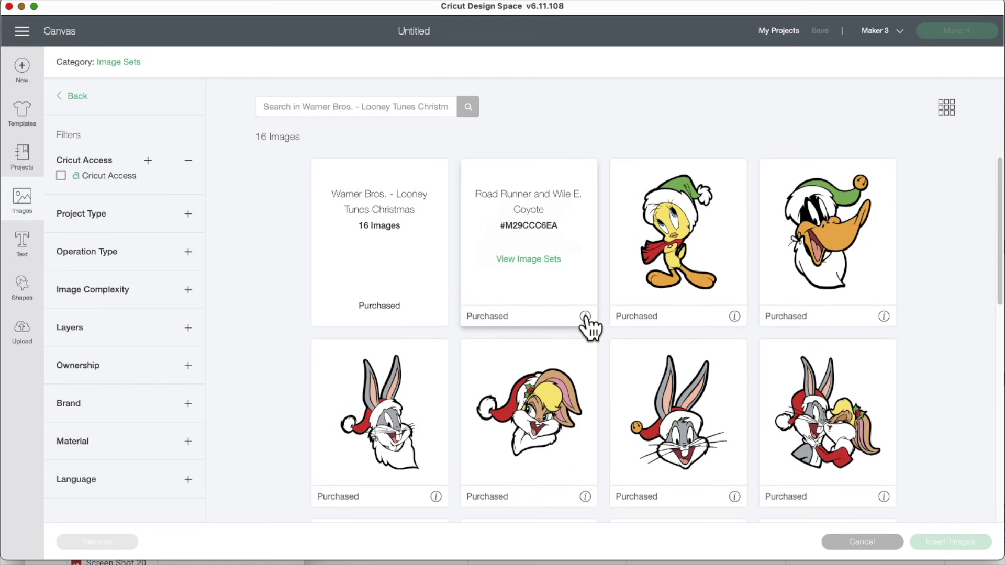
pyautogui.click(585, 317)
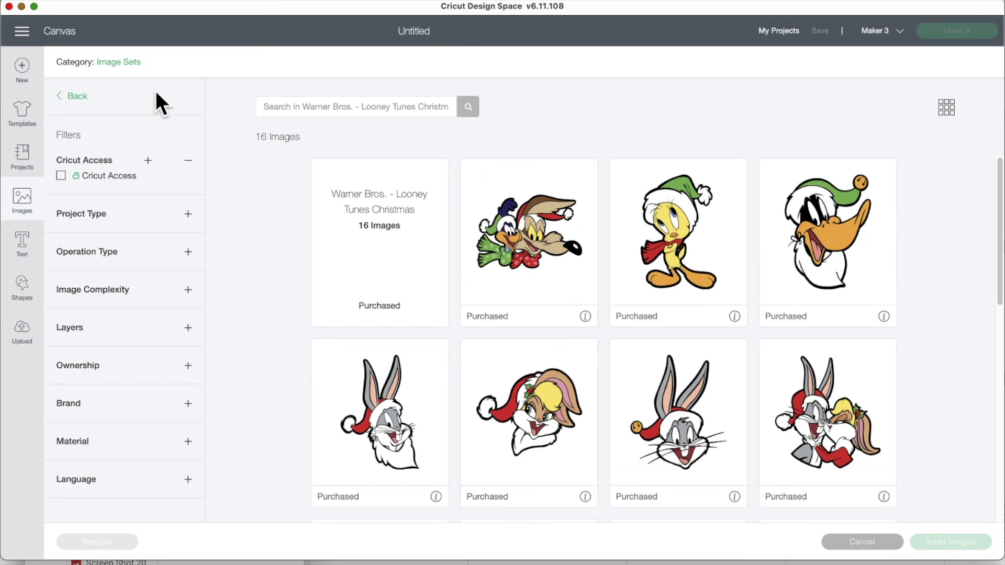
pyautogui.click(79, 96)
# Open National Lampoon's Christmas Vacation, browse its 14 images, and go back to the results.
pyautogui.scroll(-5, 419, 400)
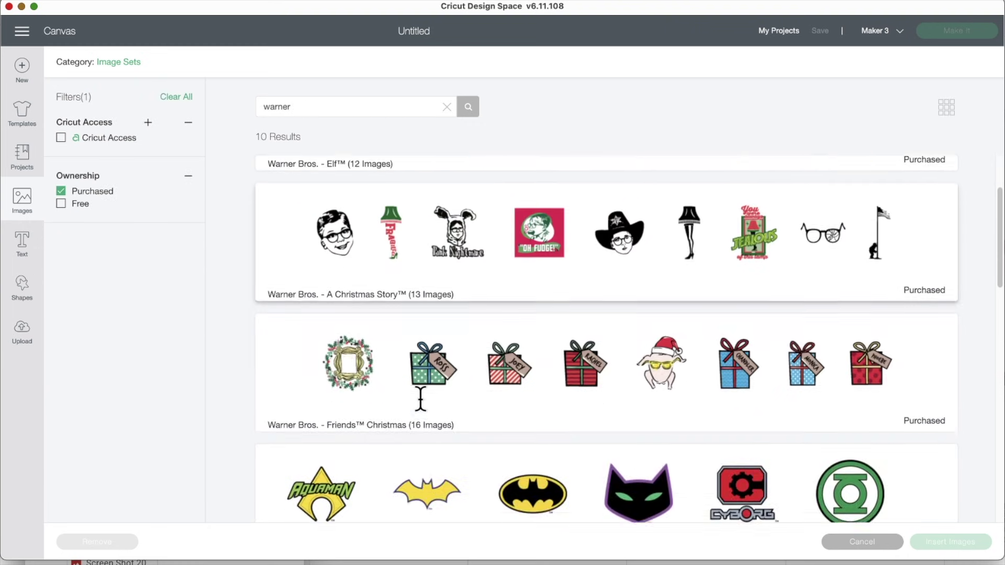
pyautogui.scroll(-10, 420, 399)
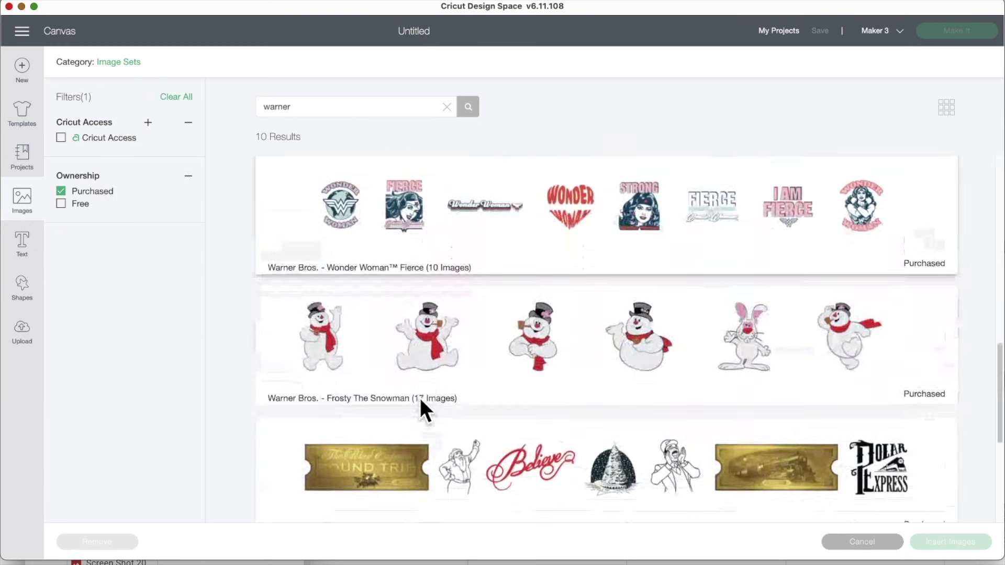
pyautogui.scroll(-3, 420, 398)
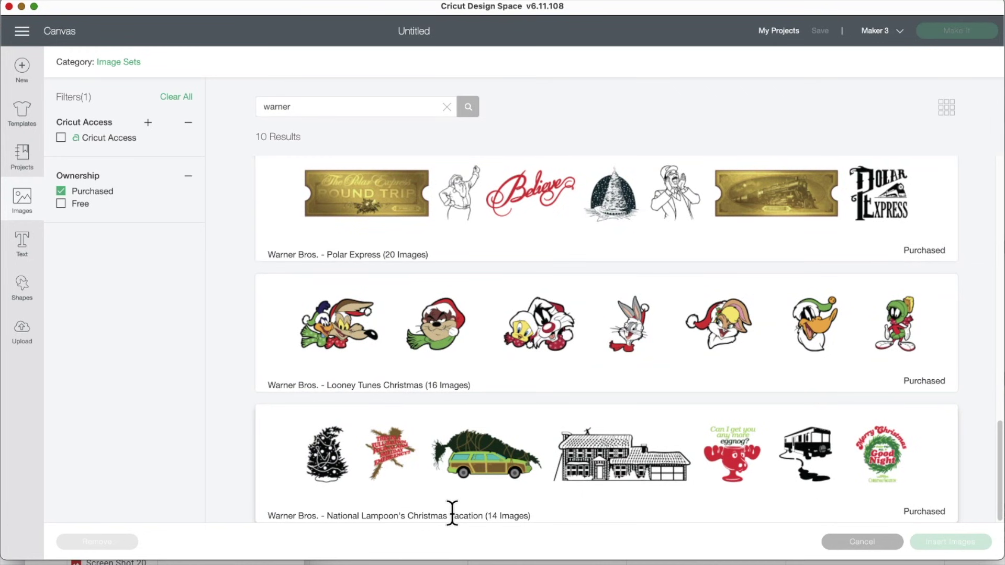
pyautogui.click(443, 450)
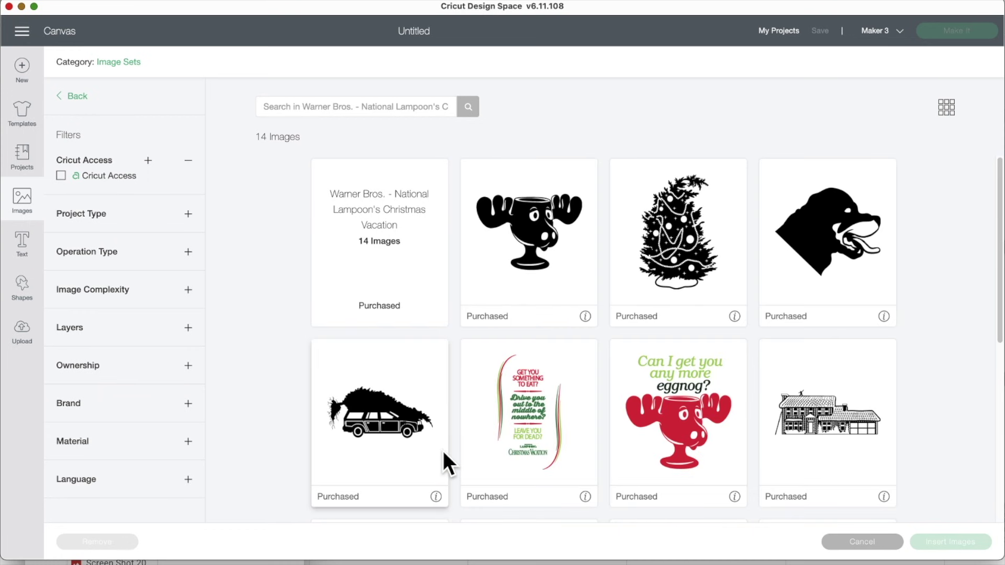
pyautogui.scroll(-2, 477, 450)
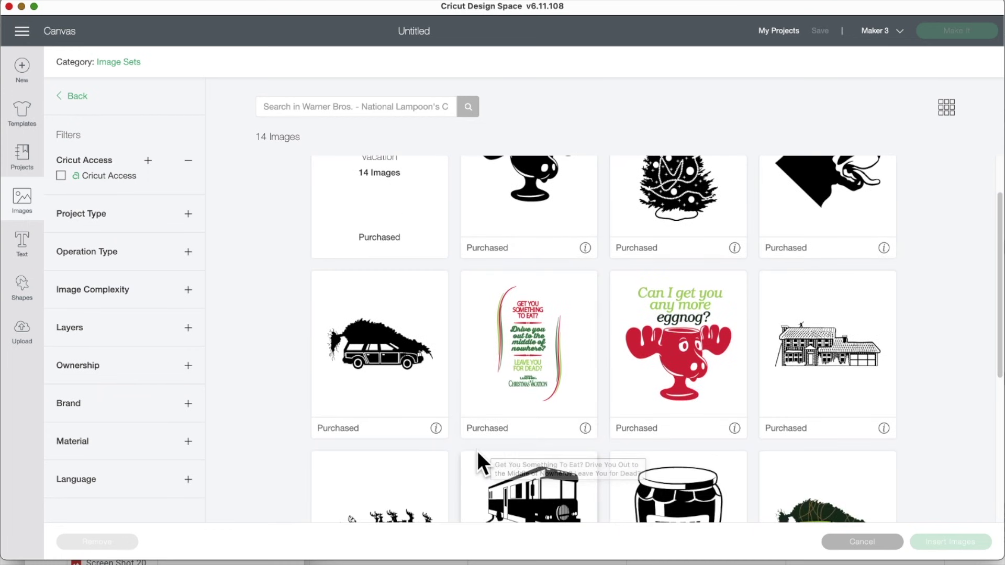
pyautogui.scroll(-2, 477, 451)
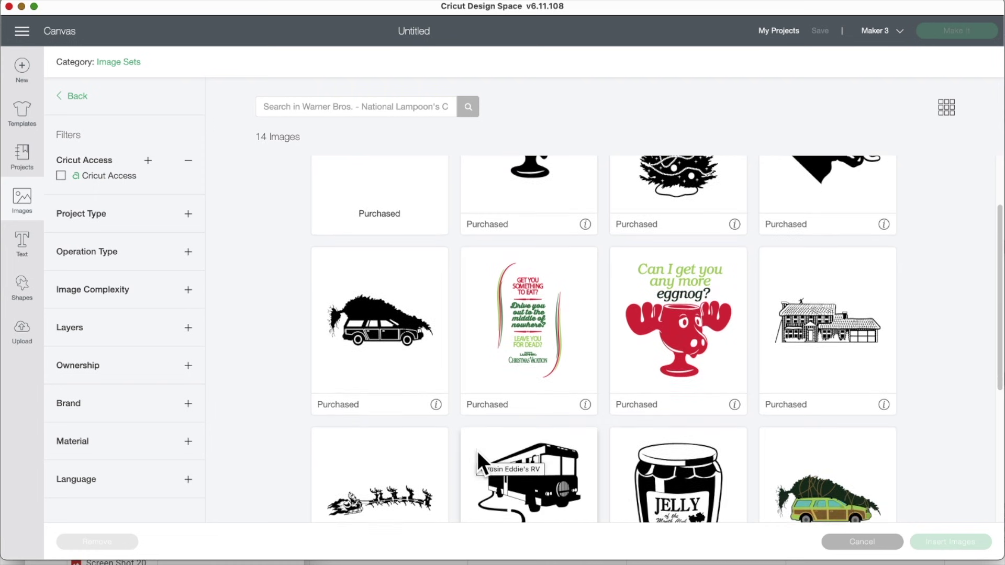
pyautogui.scroll(-3, 477, 450)
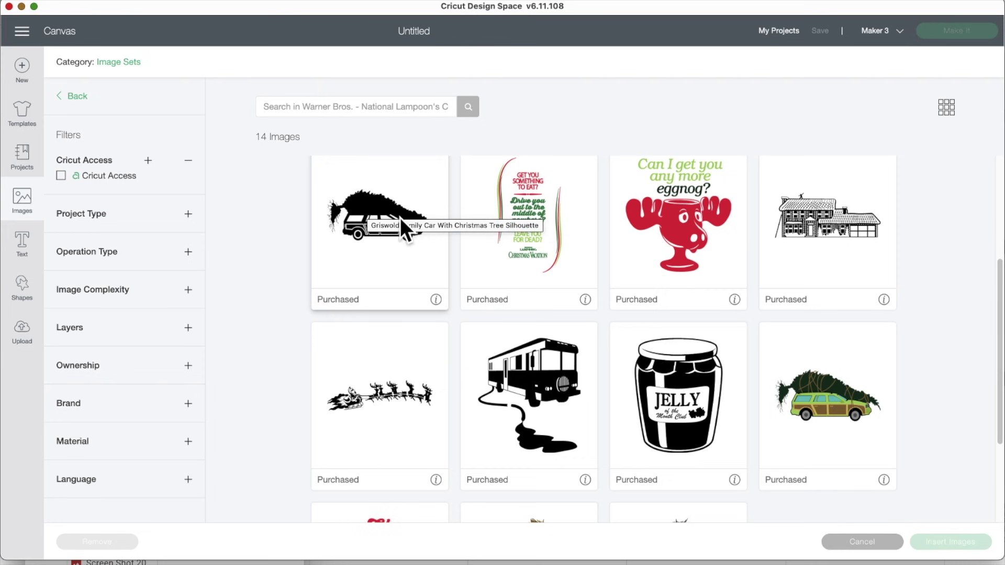
pyautogui.scroll(-2, 464, 347)
pyautogui.scroll(-4, 462, 346)
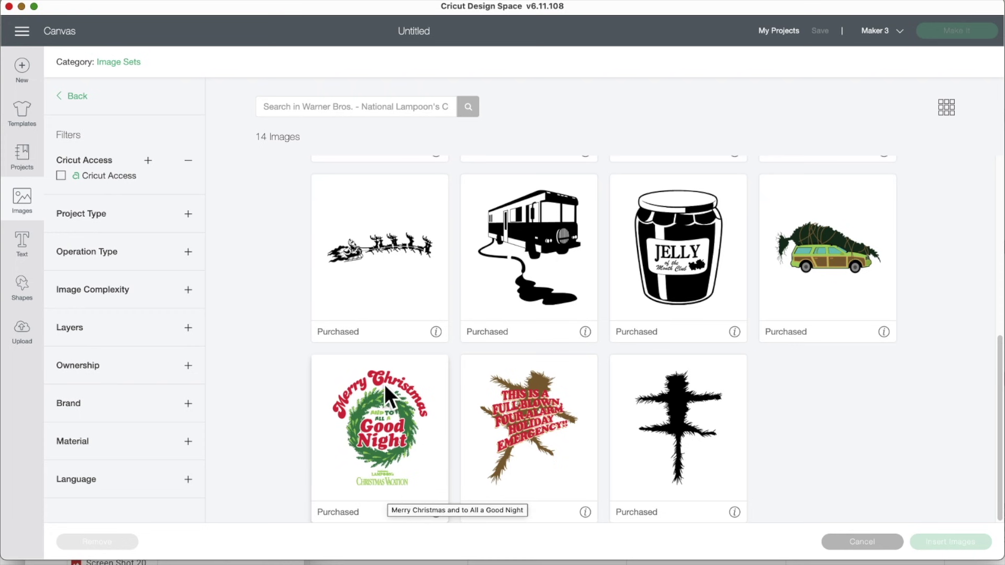
pyautogui.scroll(7, 515, 441)
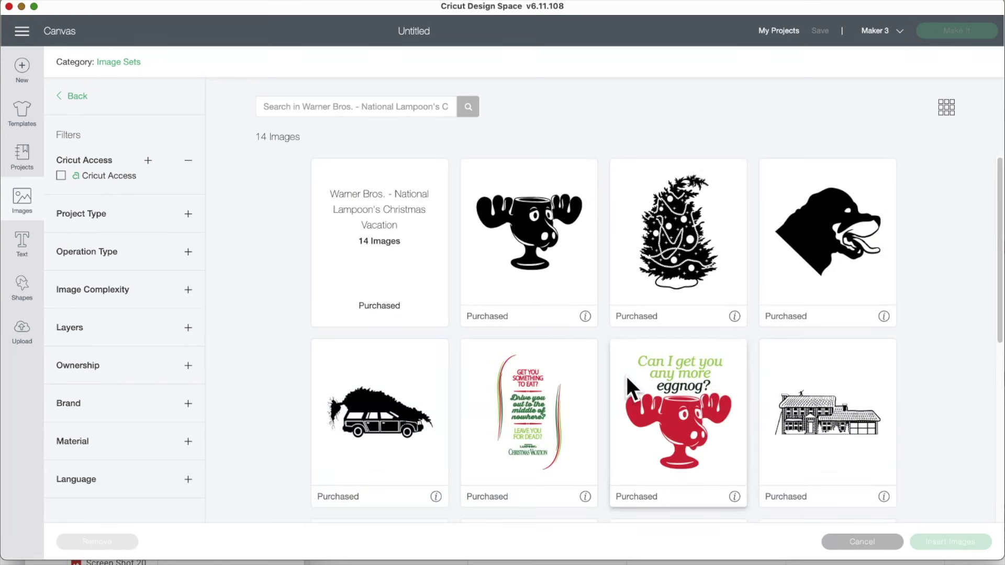
pyautogui.click(72, 96)
# Scroll the purchased Warner results past the Frosty, Polar Express and Looney Tunes sets.
pyautogui.scroll(-7, 494, 330)
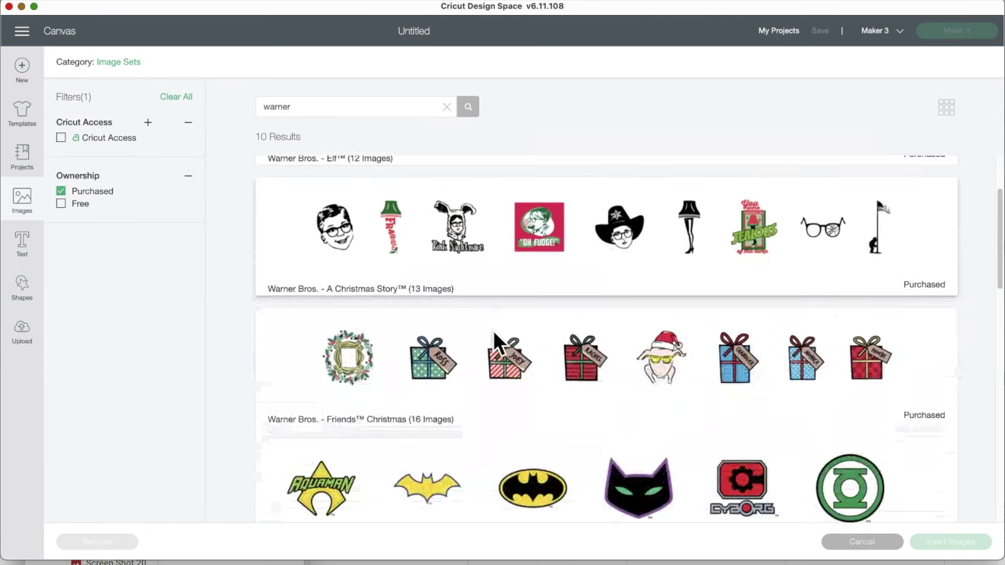
pyautogui.scroll(-5, 493, 330)
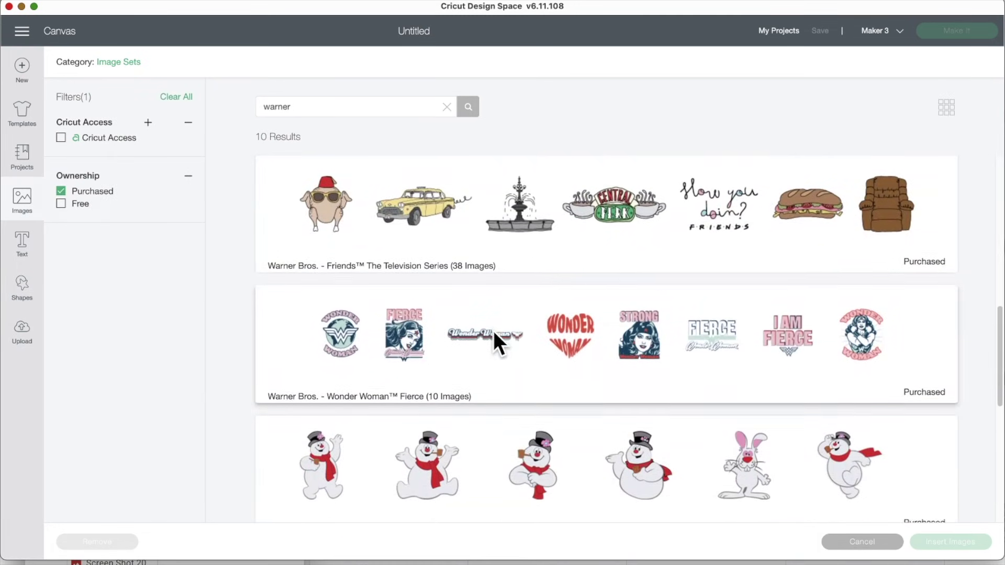
pyautogui.scroll(-3, 494, 331)
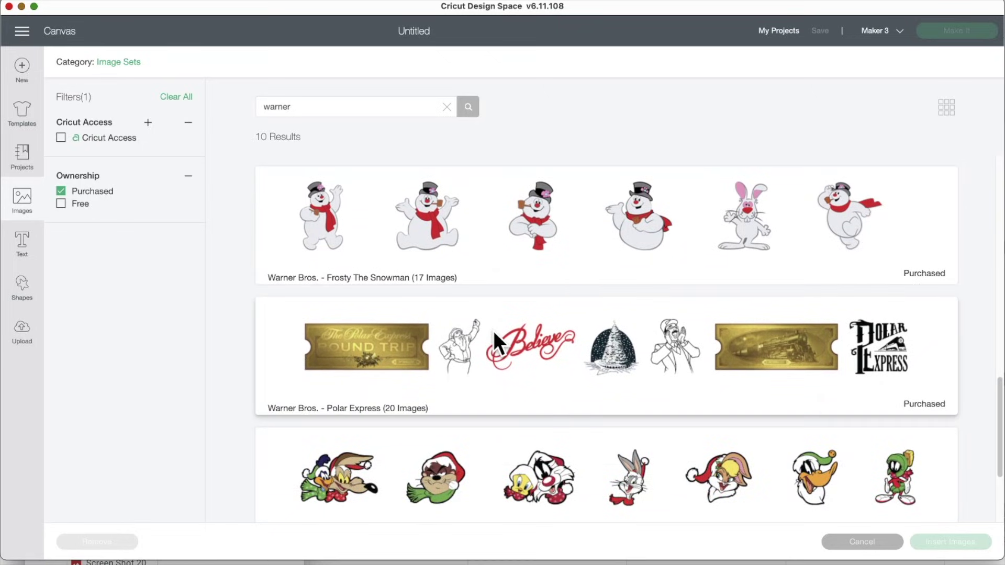
pyautogui.scroll(-3, 494, 330)
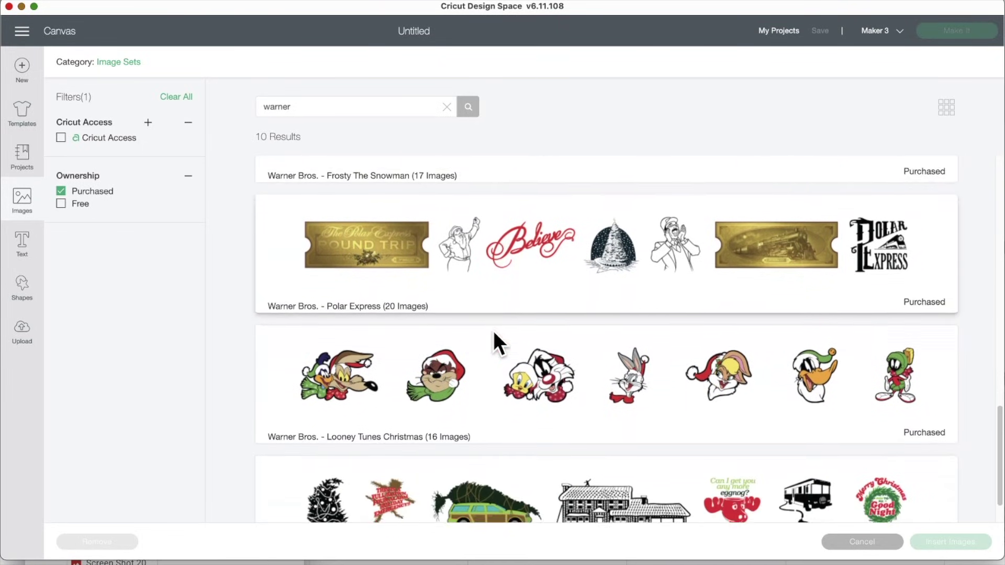
pyautogui.scroll(4, 493, 330)
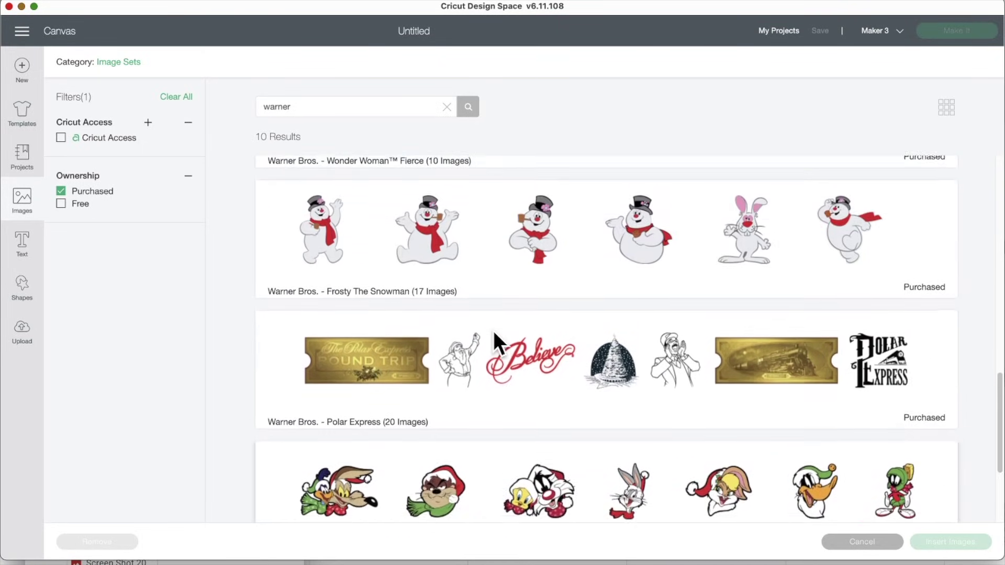
pyautogui.scroll(-4, 494, 330)
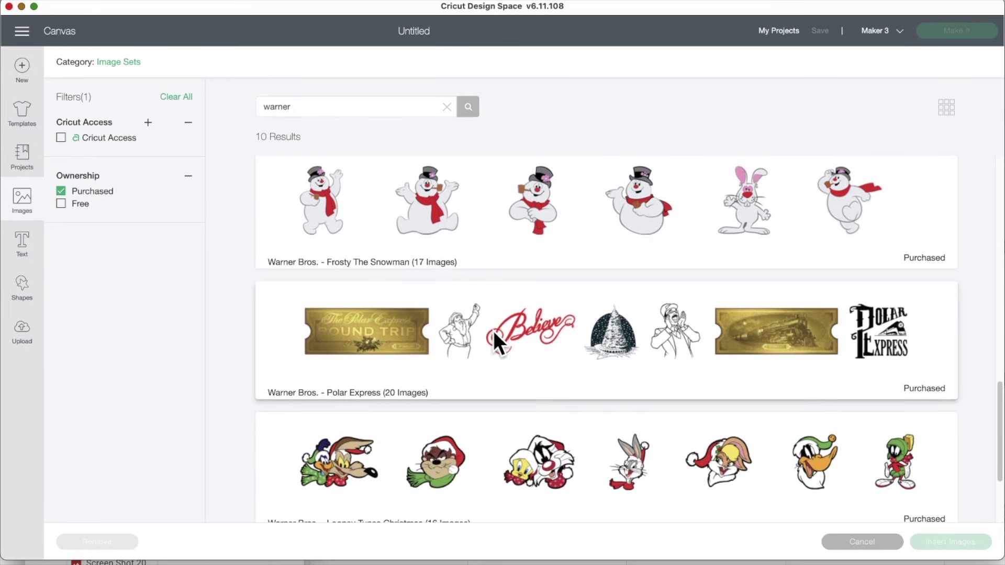
pyautogui.scroll(2, 493, 331)
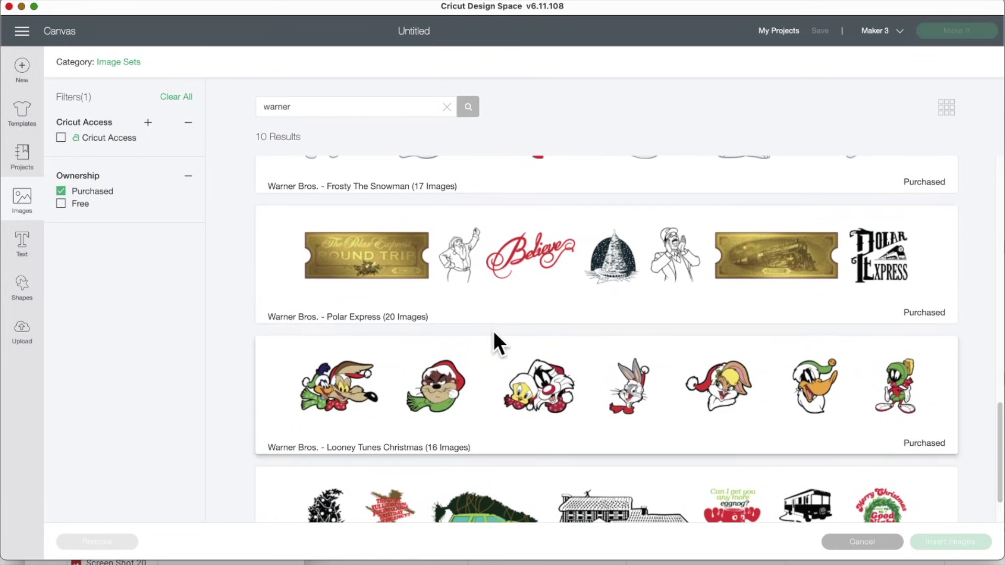
pyautogui.scroll(2, 493, 331)
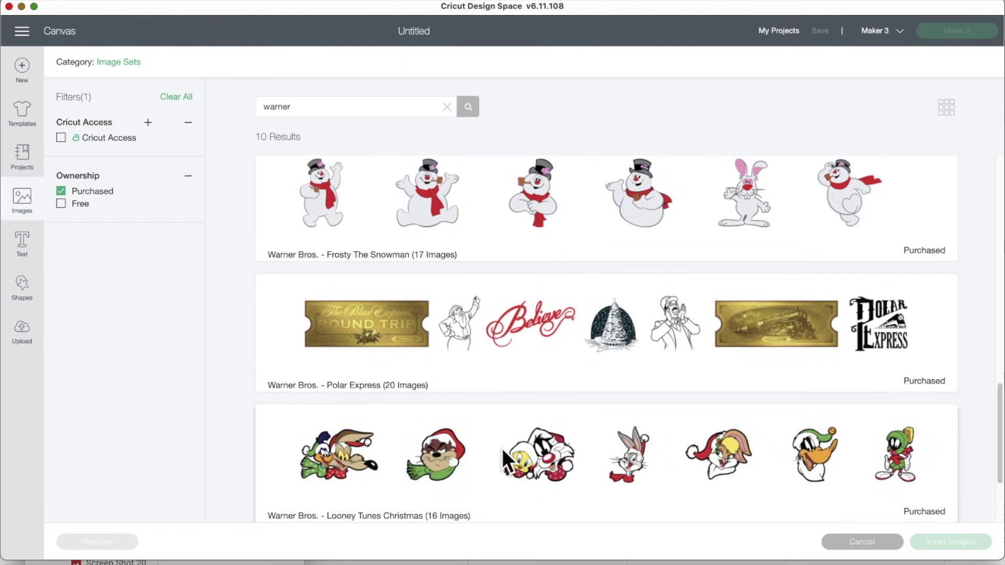
pyautogui.scroll(-3, 502, 449)
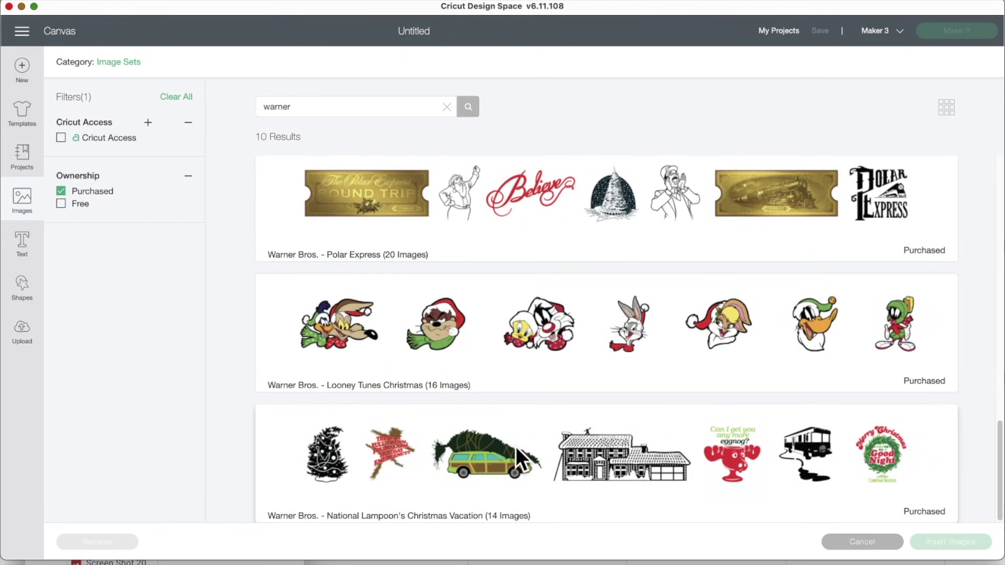